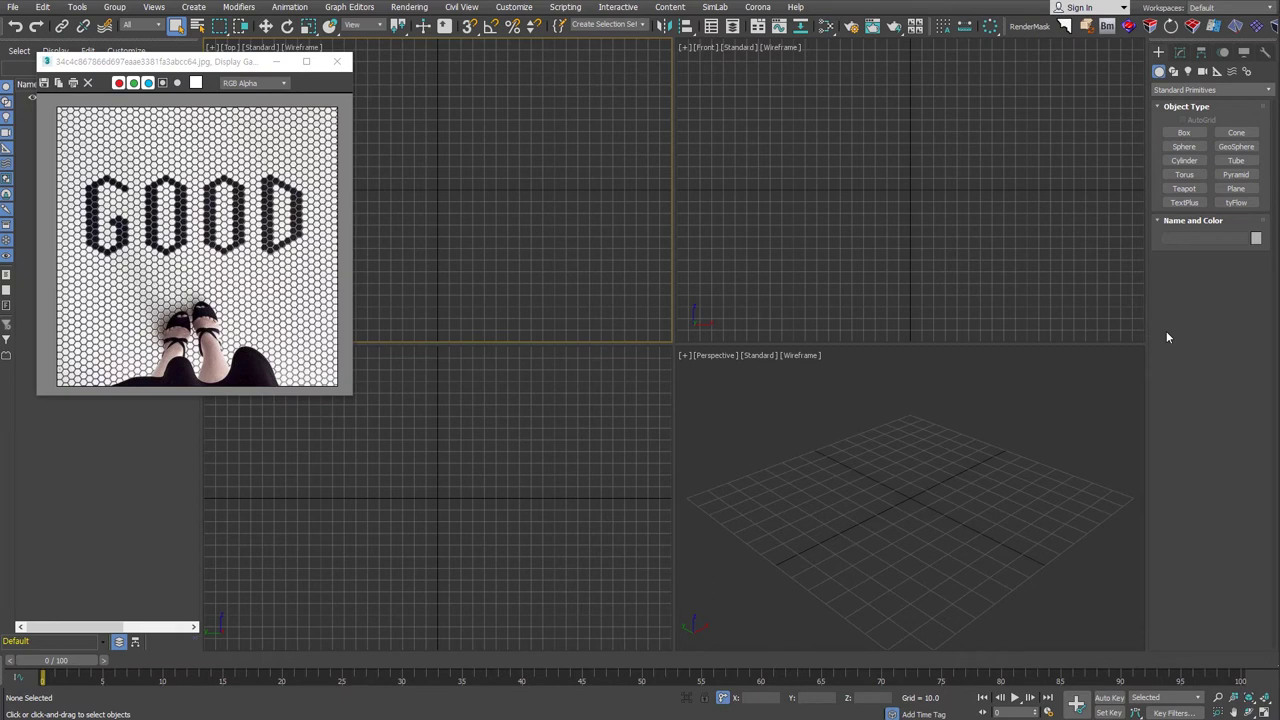
Create a 1000×1000 plane in a maximized perspective view.
drag(126, 62, 108, 57)
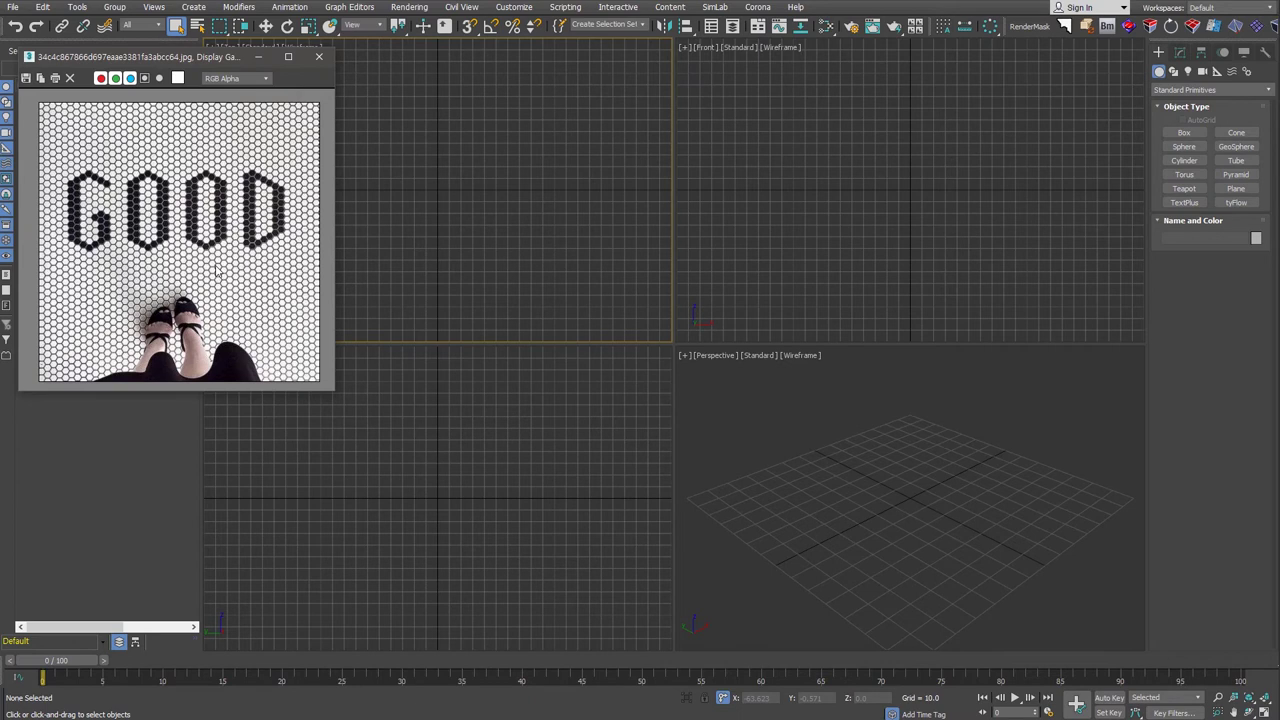
click(1236, 188)
key(alt+w)
drag(683, 128, 686, 194)
text(1000)
key(Tab)
text(1000)
key(Return)
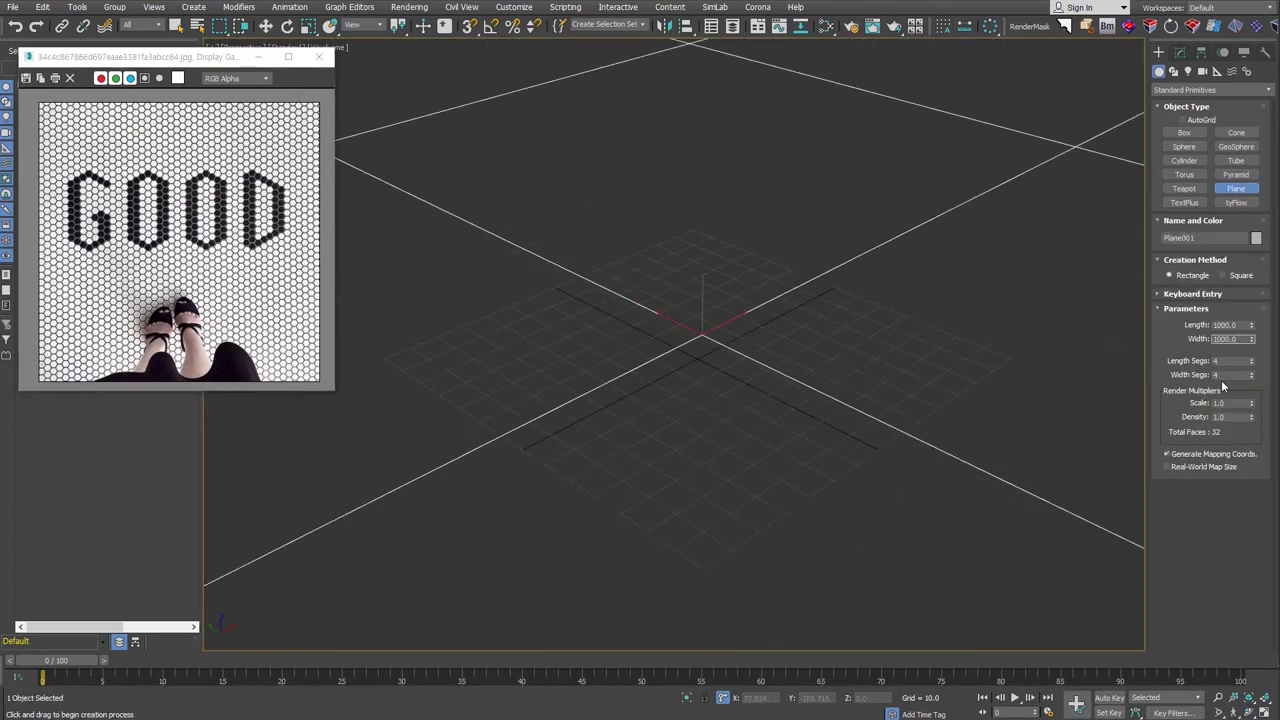
scroll(800, 403, down, 3)
scroll(823, 400, down, 3)
scroll(853, 411, down, 1)
alt+middle_drag(853, 411, 860, 424)
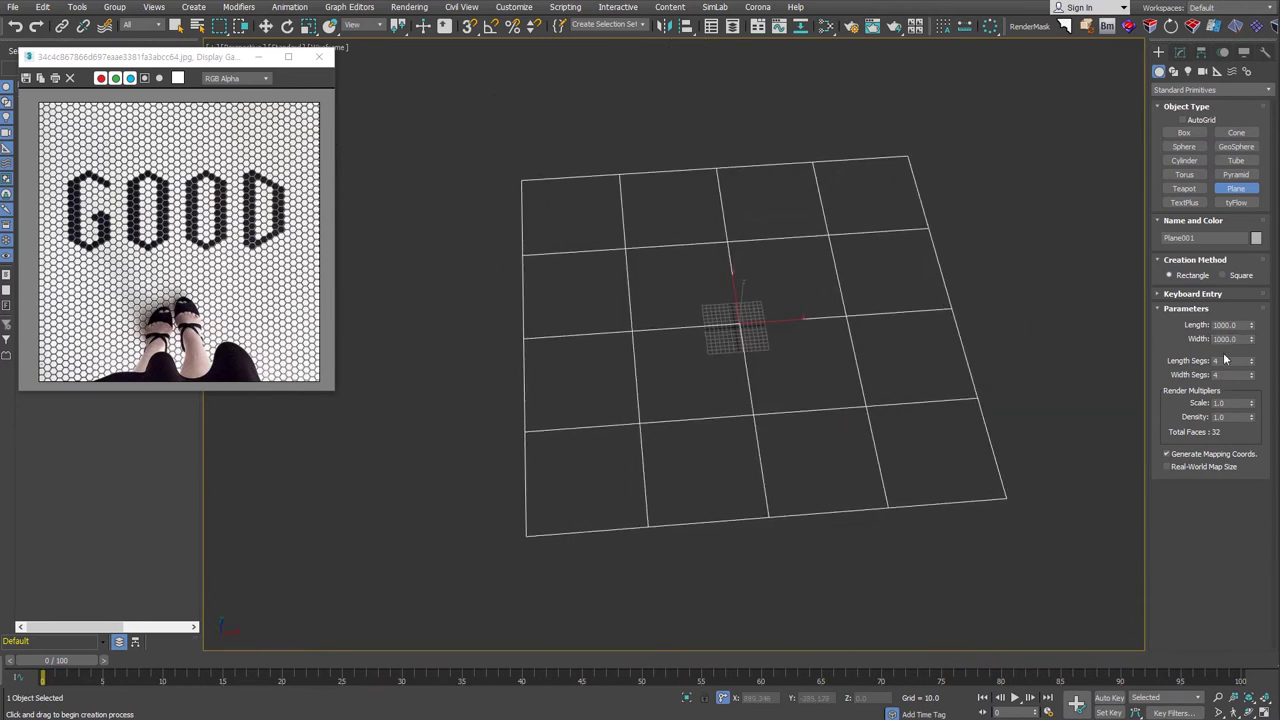
Set the plane to 49 length segments and 93 width segments.
drag(1251, 368, 1253, 366)
alt+middle_drag(806, 390, 806, 375)
scroll(806, 378, up, 3)
scroll(745, 370, up, 2)
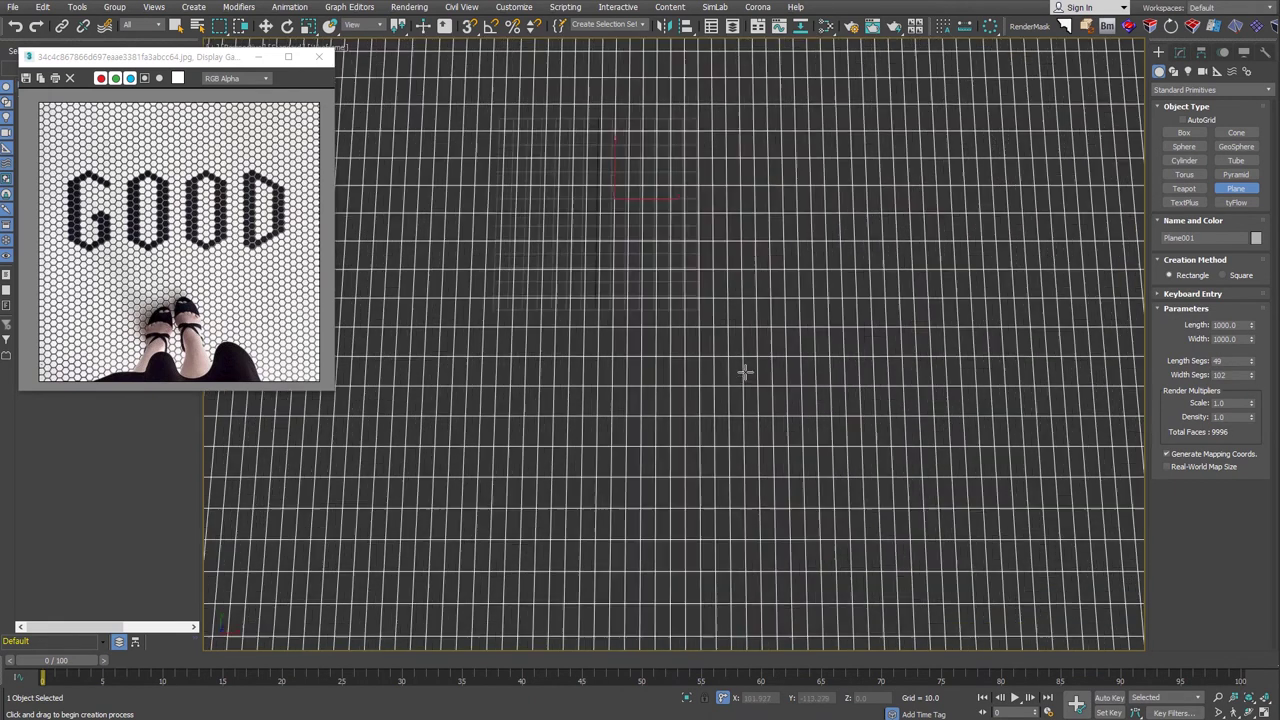
scroll(745, 370, up, 2)
drag(1251, 375, 1253, 384)
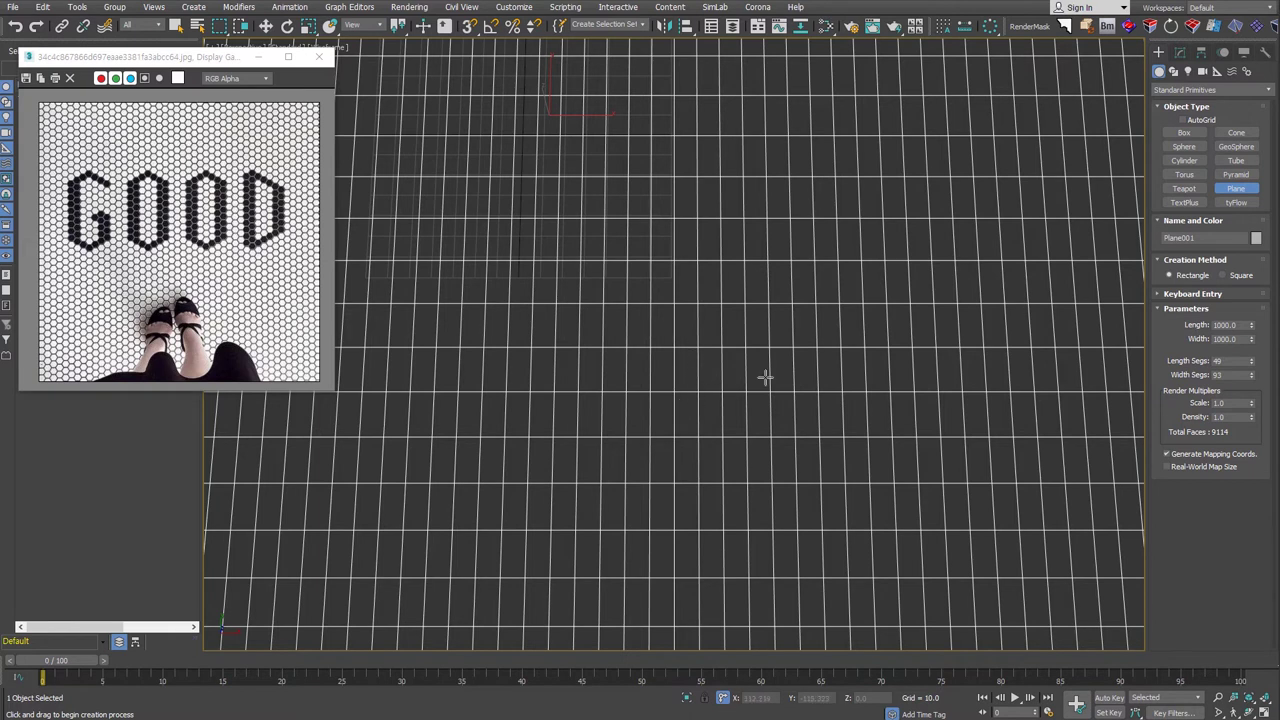
Convert the plane to Editable Poly and select one edge to orient the pattern.
key(2)
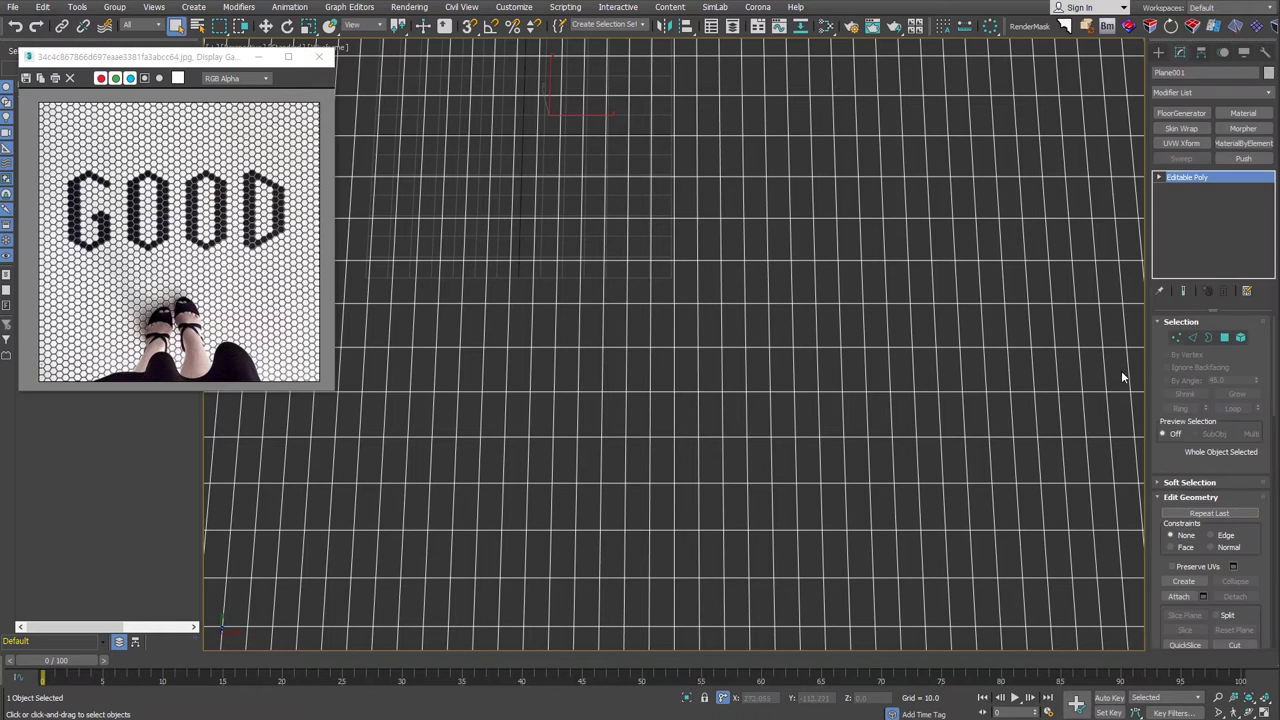
click(700, 324)
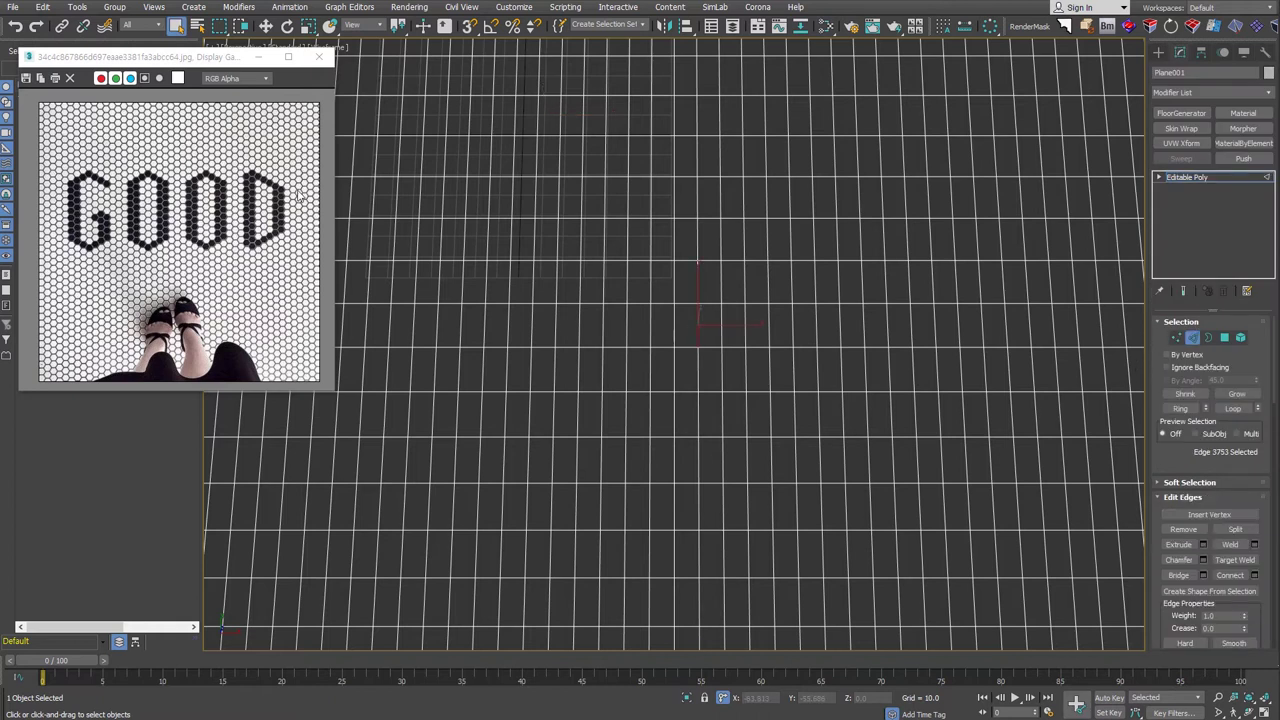
click(132, 62)
drag(132, 62, 119, 152)
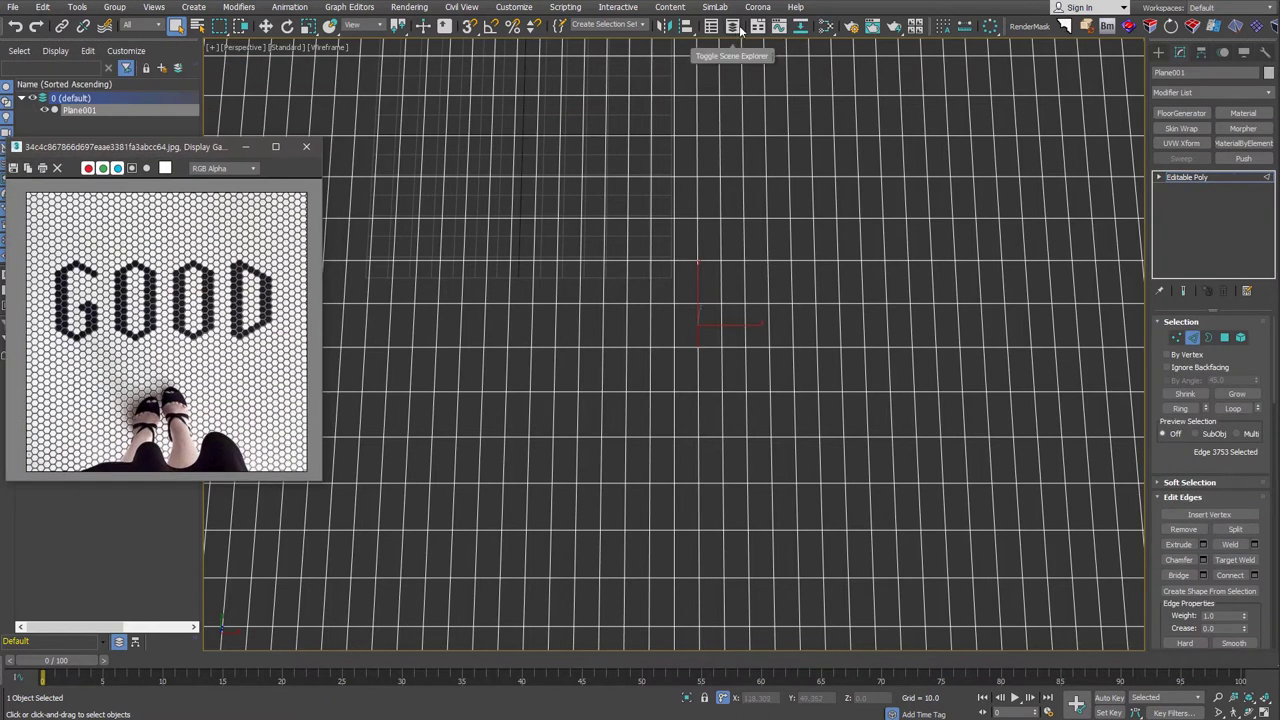
Open Generate Topology from the Modeling ribbon's Polygon Modeling tools.
click(758, 26)
click(45, 46)
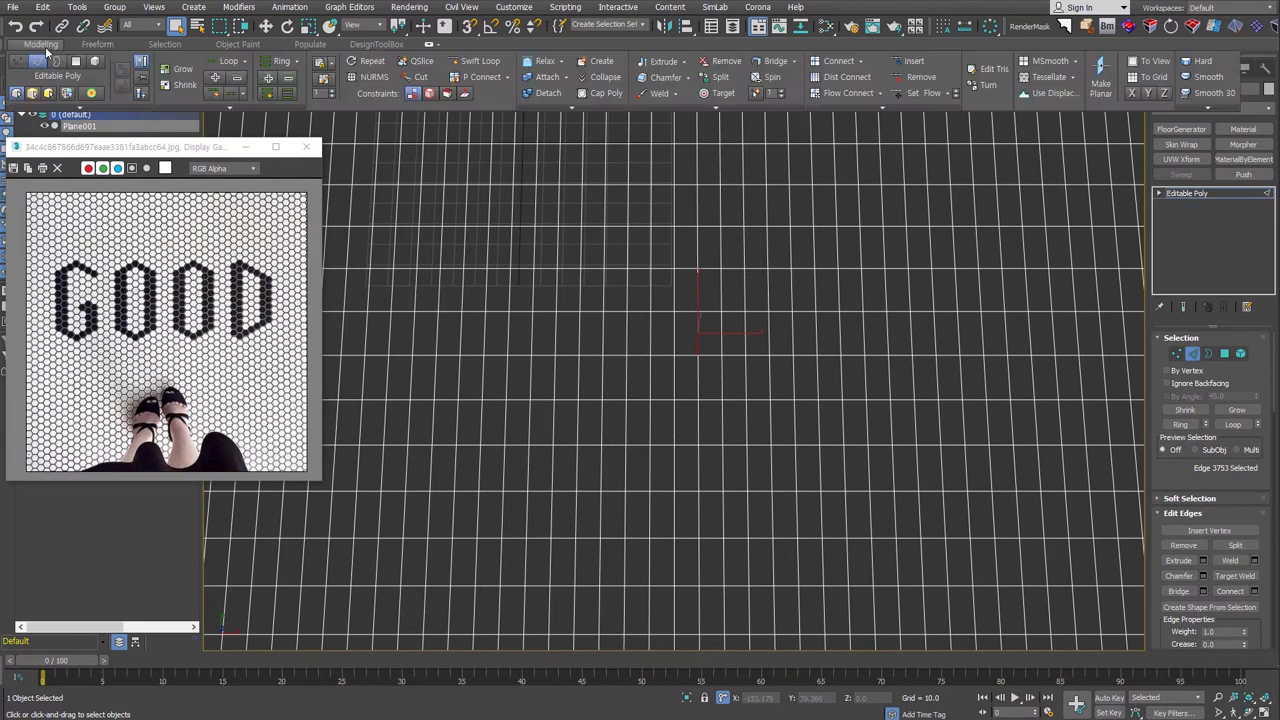
click(78, 106)
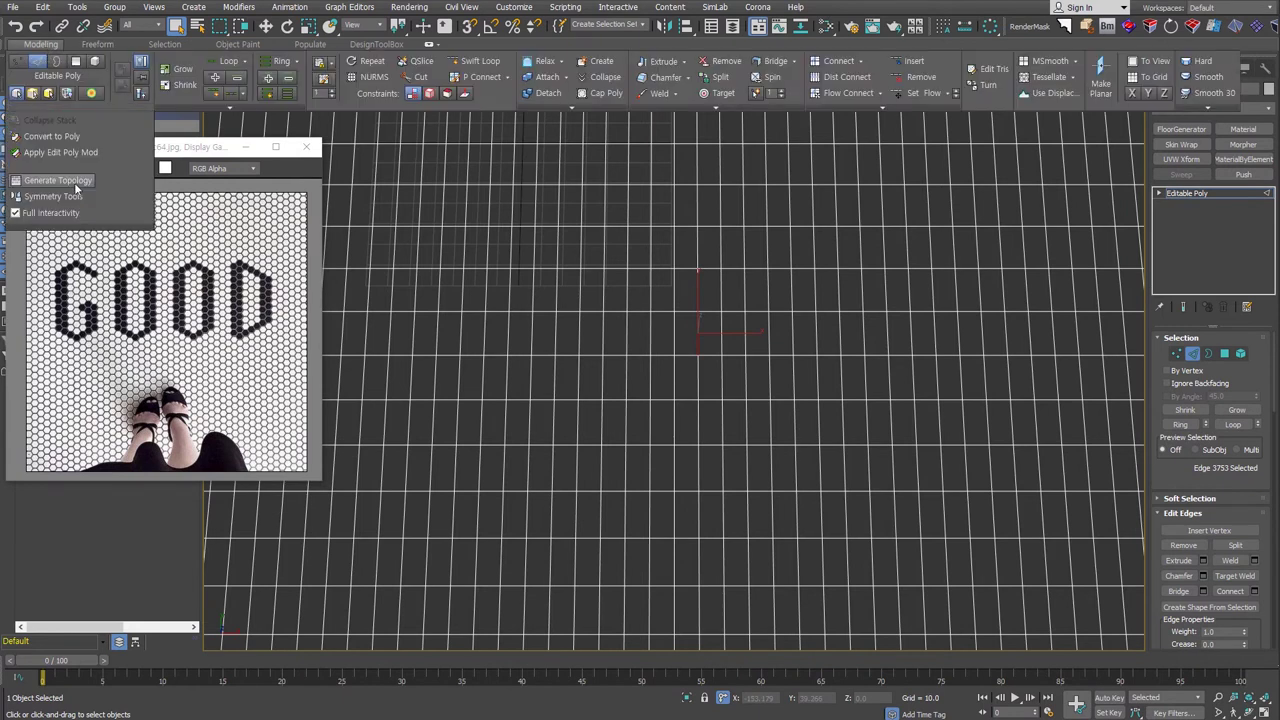
click(77, 181)
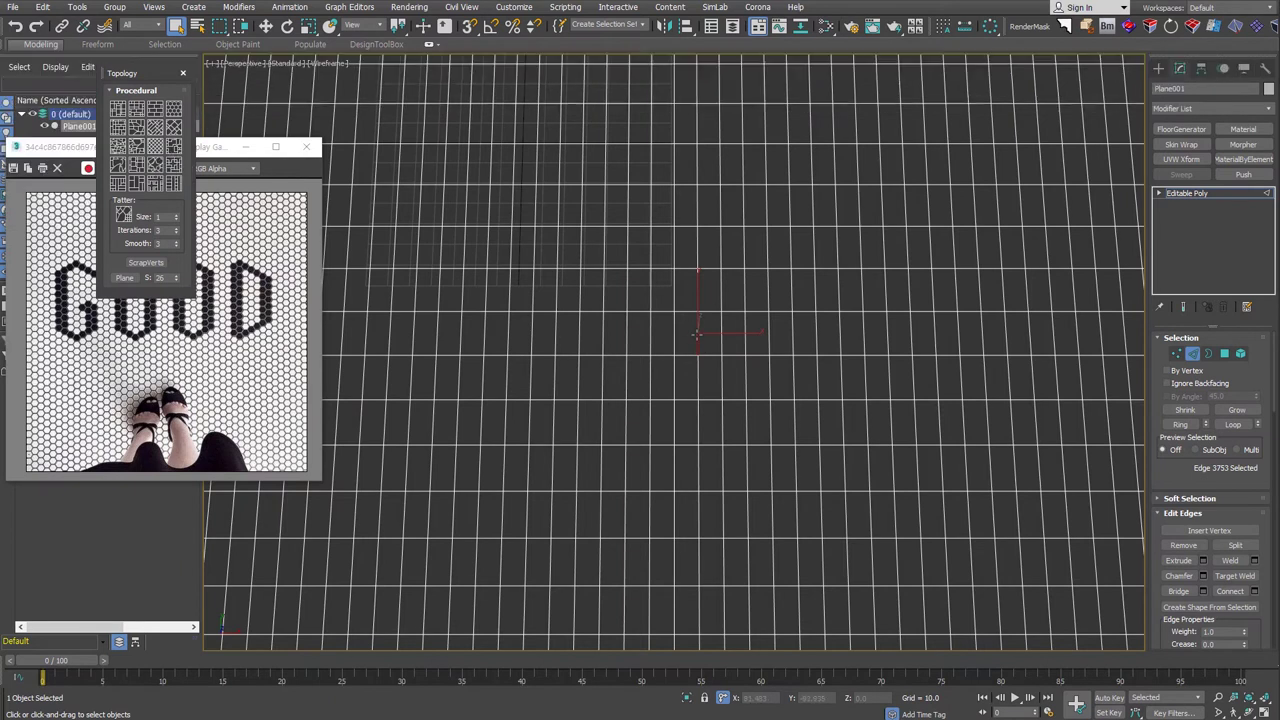
Apply the Hive hexagon pattern to the plane.
click(175, 118)
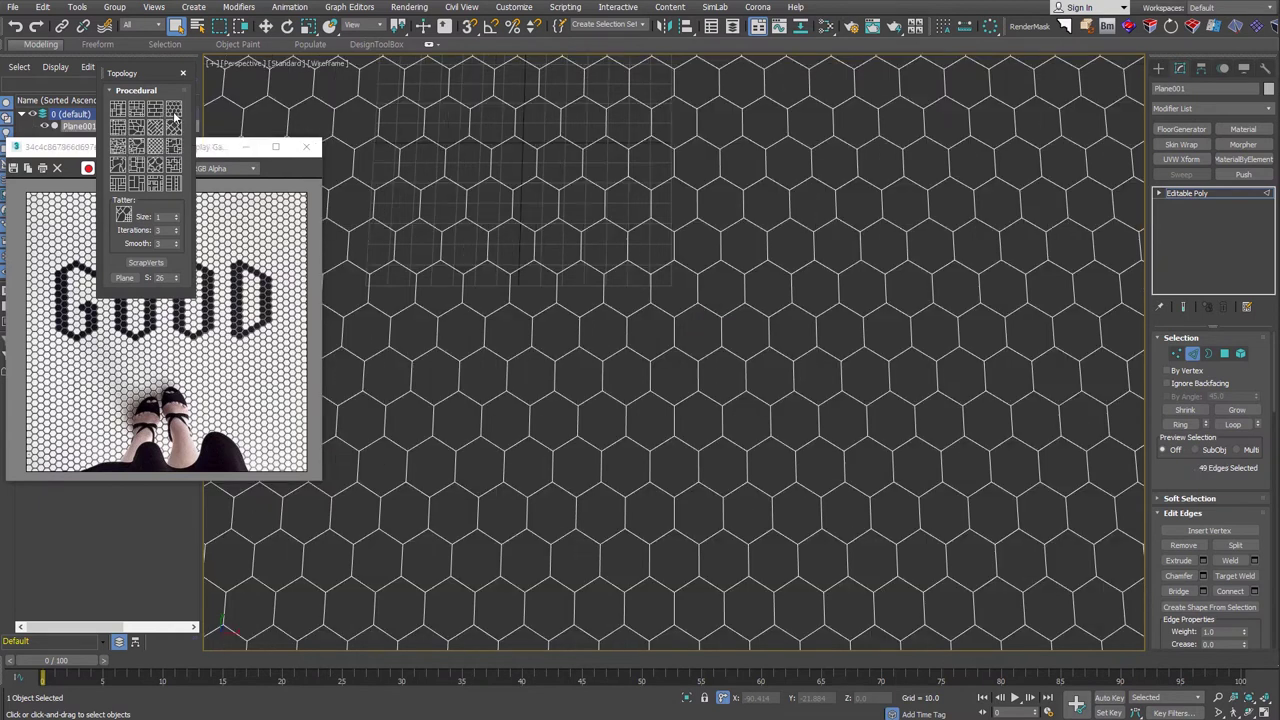
scroll(900, 463, down, 5)
scroll(826, 449, down, 4)
alt+middle_drag(838, 462, 1060, 415)
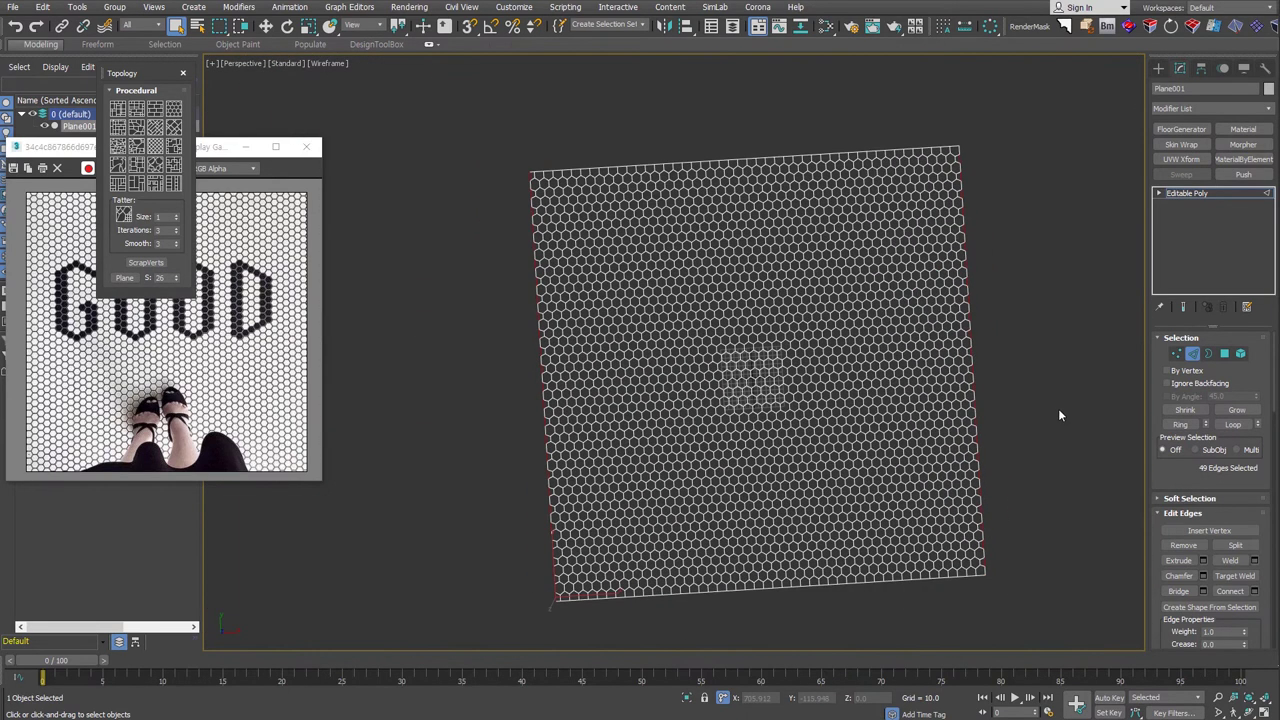
key(shift+z)
Check the plane's outer border, then select all of its edges.
key(3)
click(975, 406)
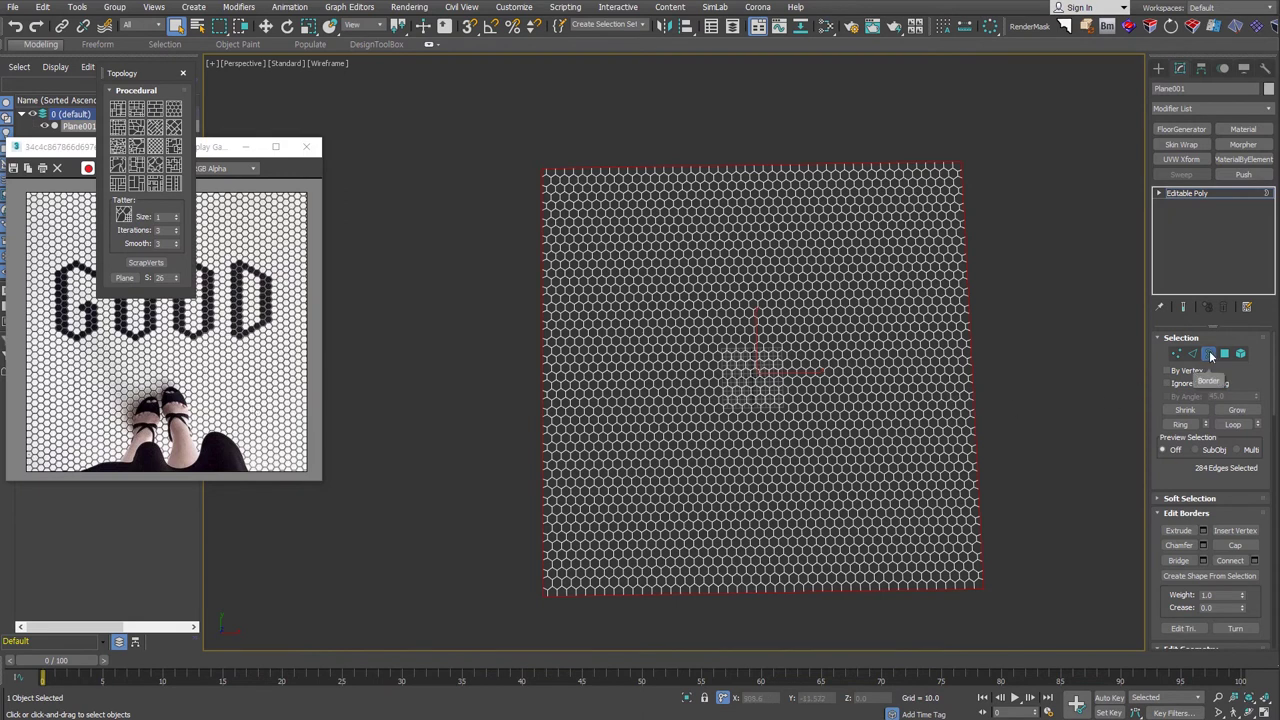
click(1192, 354)
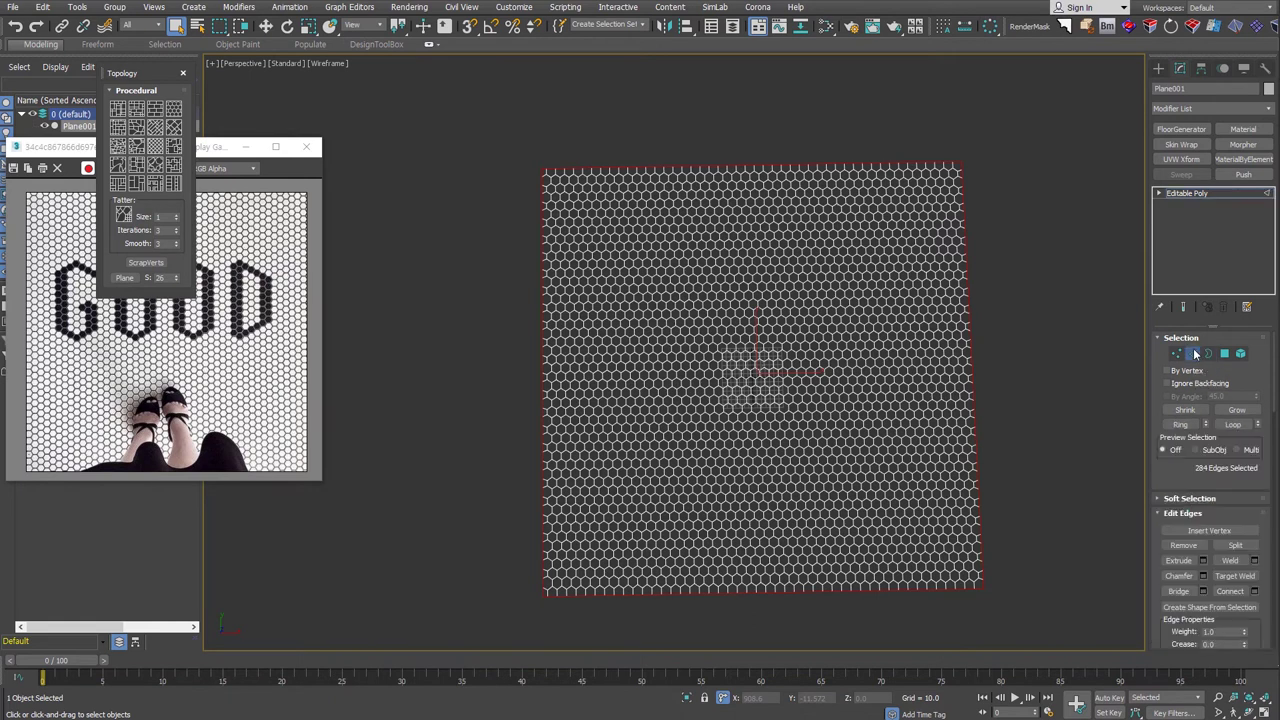
key(ctrl+a)
scroll(705, 342, up, 10)
Try chamfering all the hexagon edges, then cancel the chamfer.
right_click(703, 341)
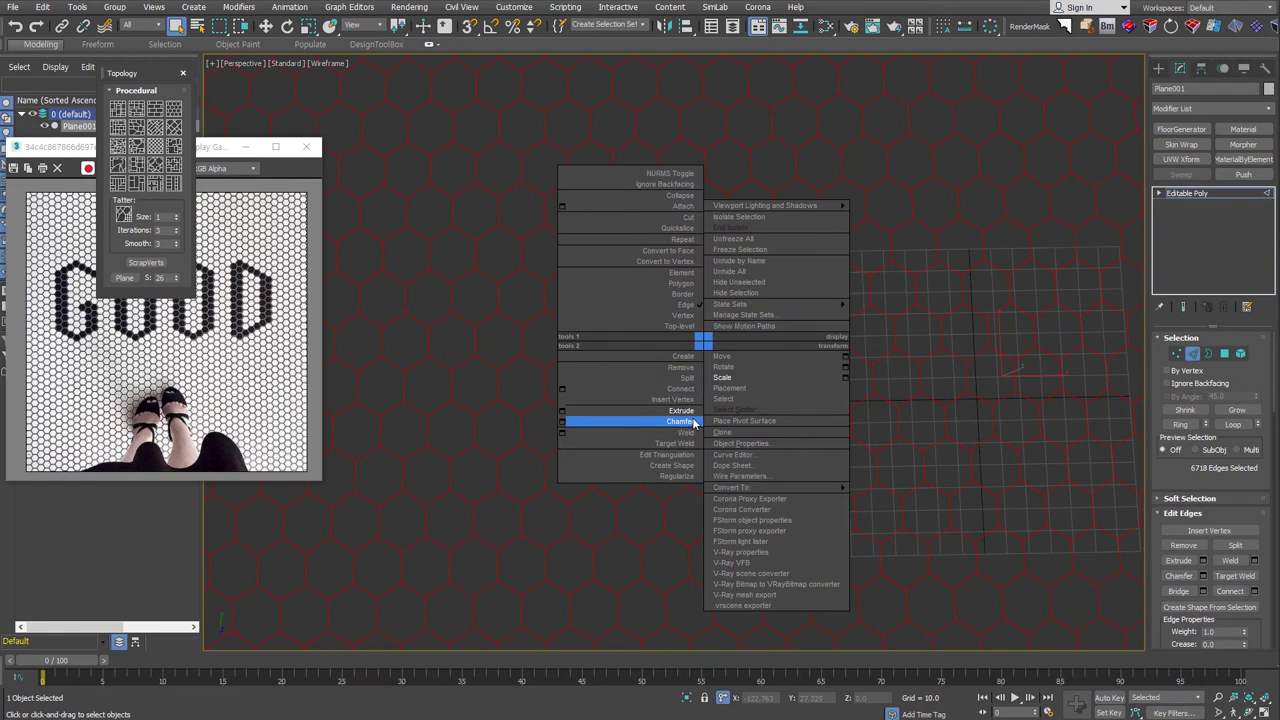
click(690, 421)
drag(717, 356, 724, 350)
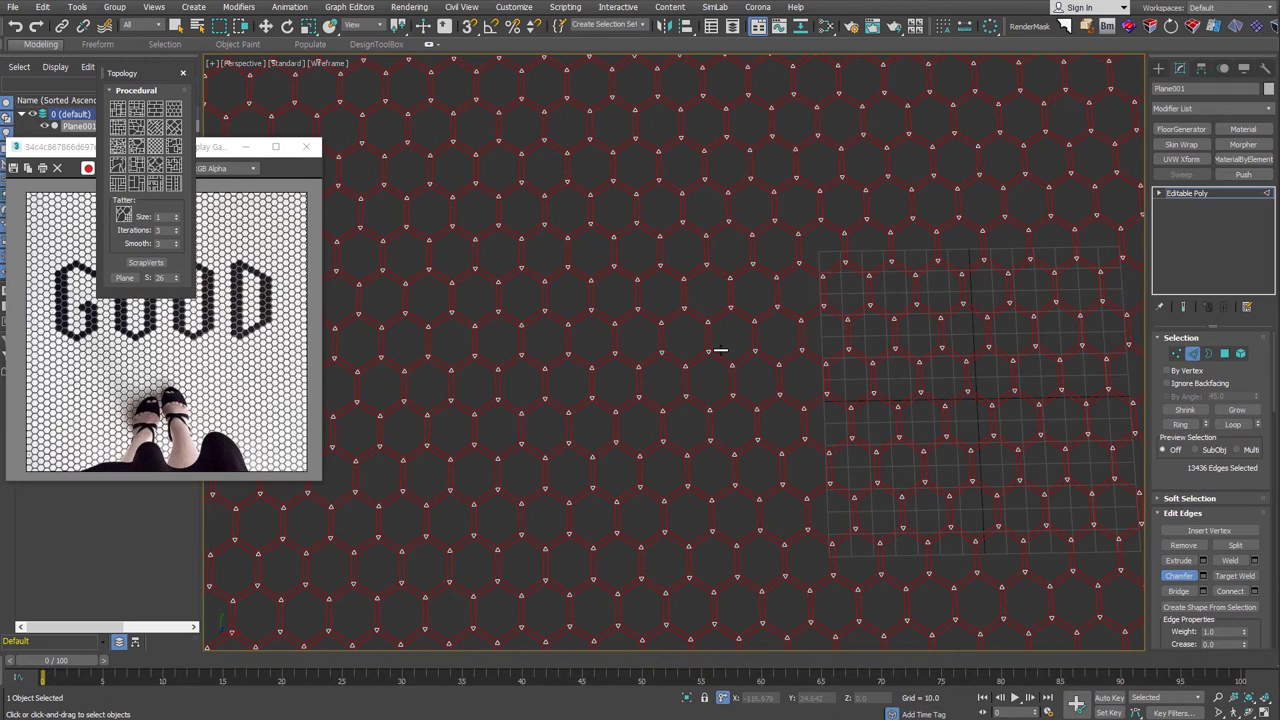
right_click(739, 352)
Extrude all edges with height 0 and a small width to form thin grout strips.
right_click(746, 348)
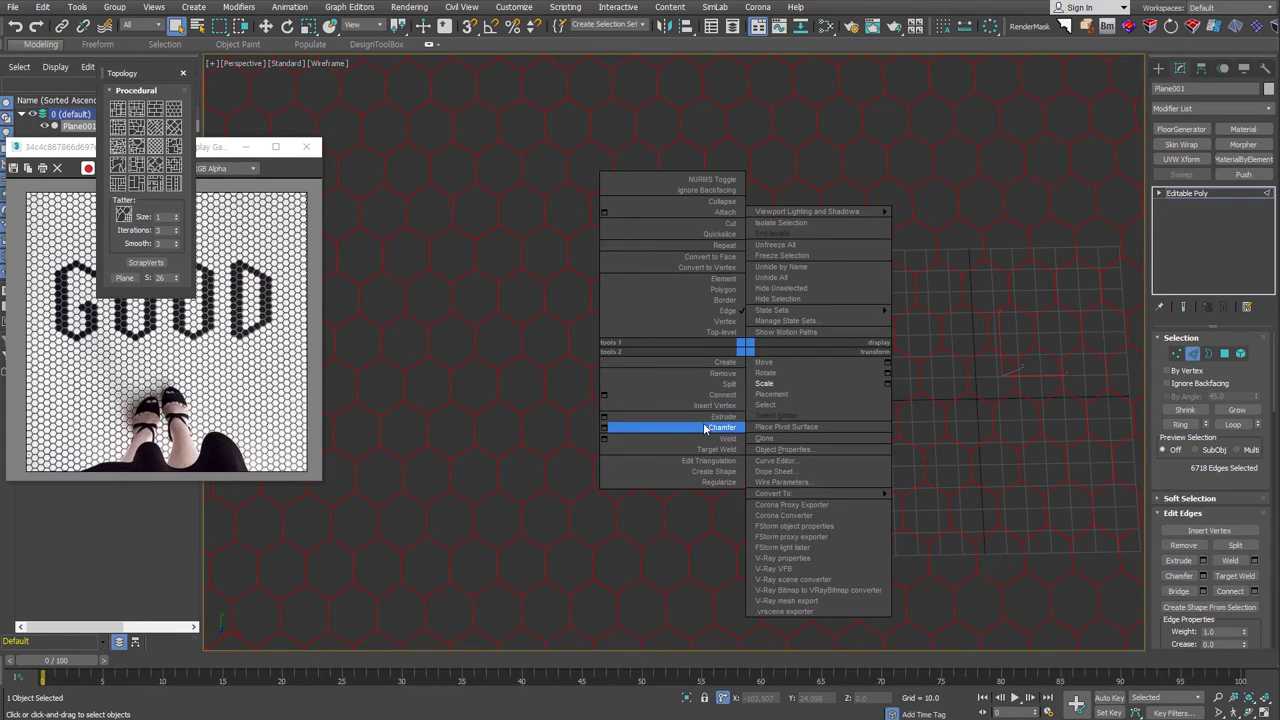
click(604, 416)
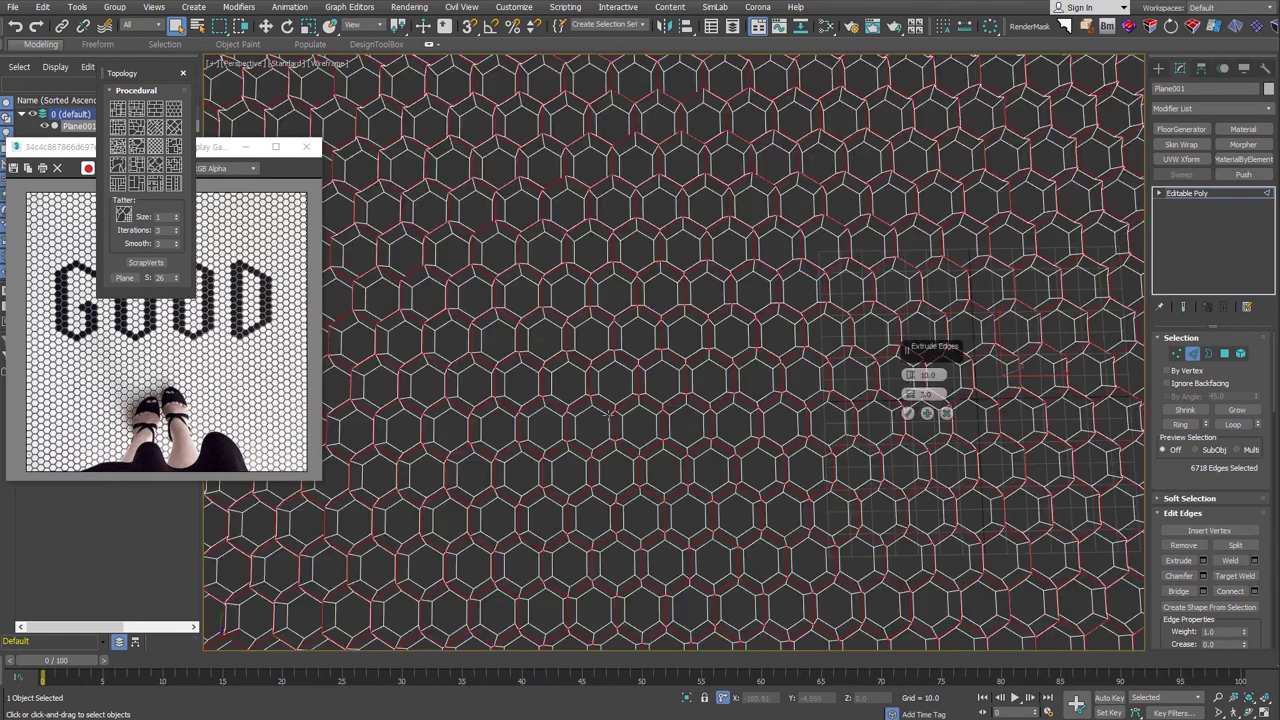
right_click(912, 376)
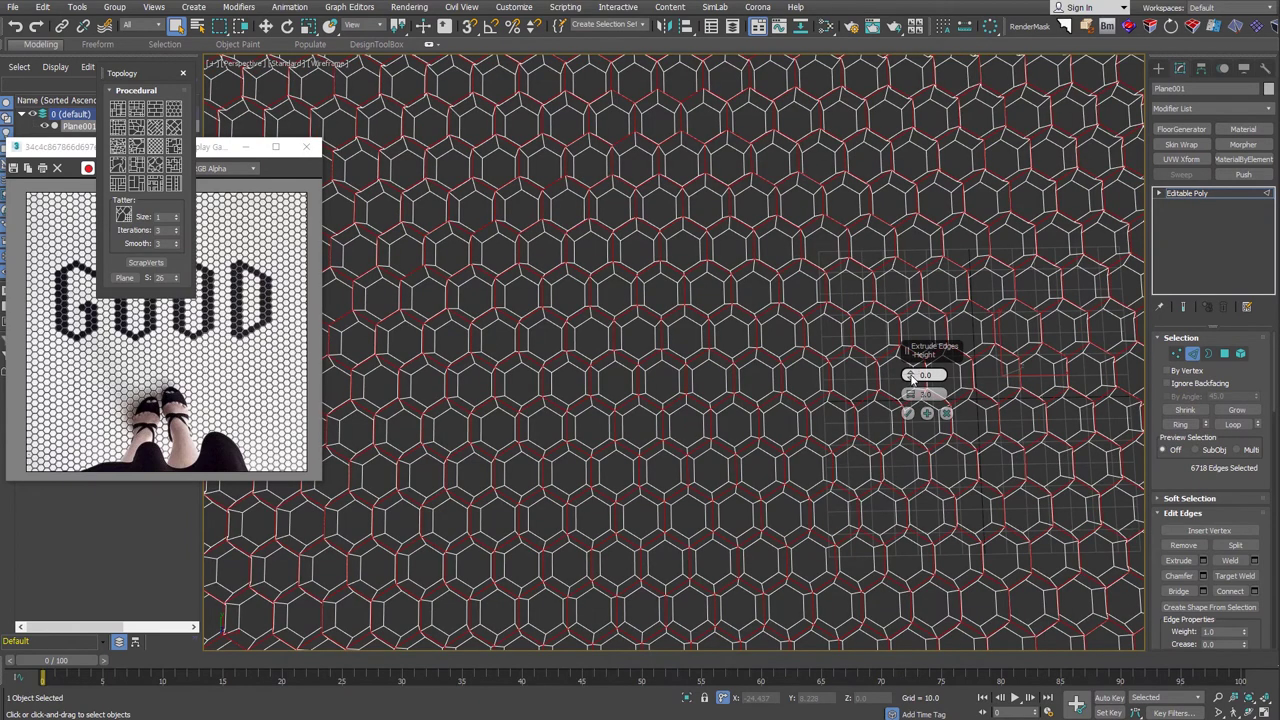
drag(912, 395, 920, 384)
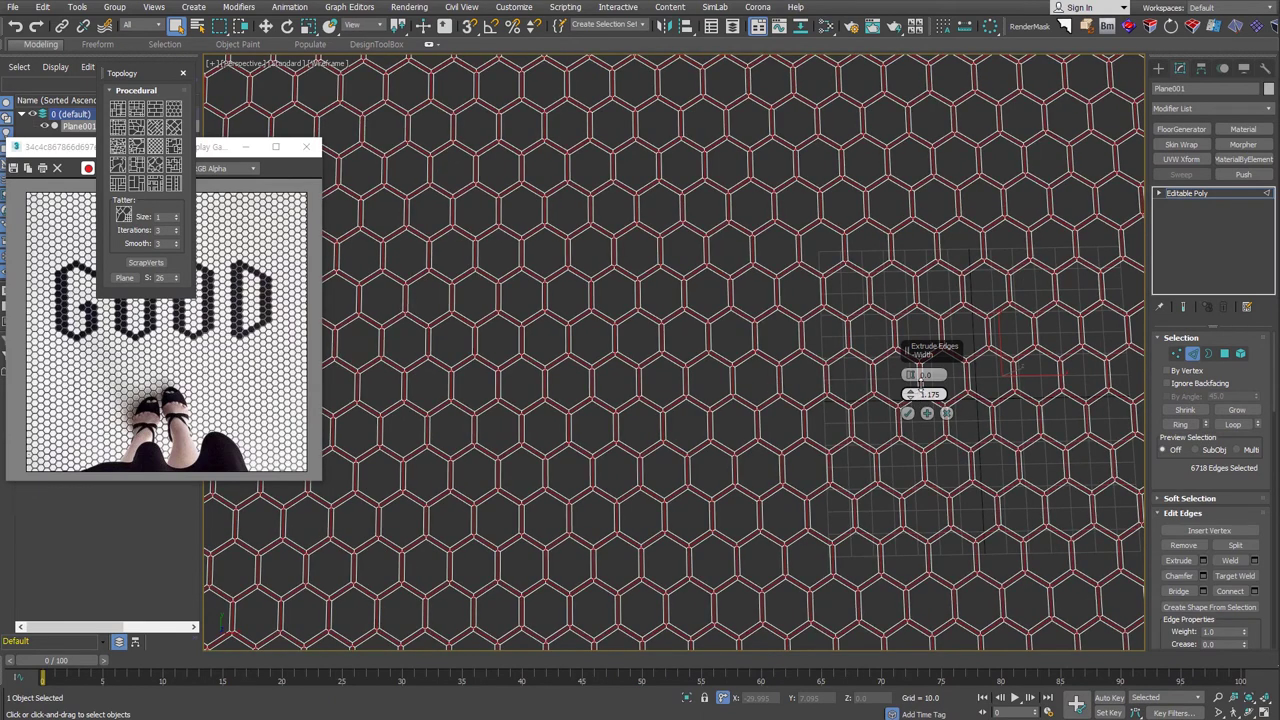
click(908, 414)
scroll(802, 360, up, 2)
scroll(802, 360, up, 3)
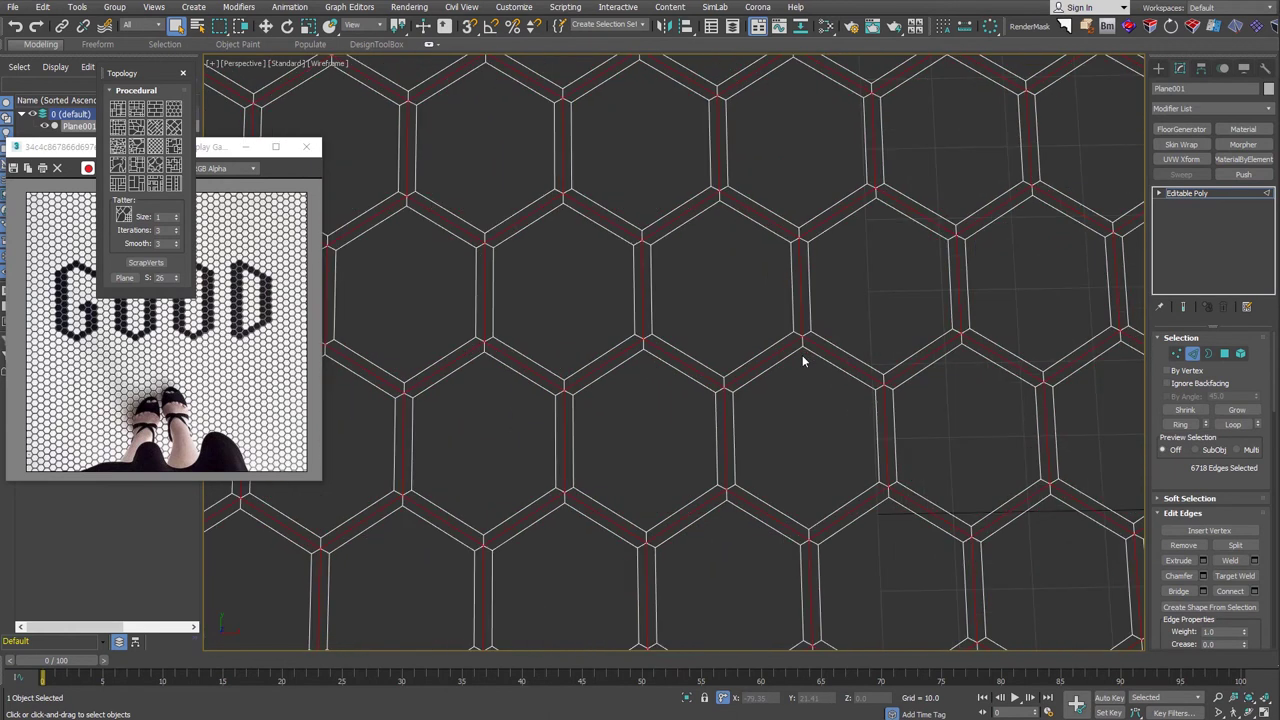
click(1224, 354)
scroll(934, 457, down, 4)
middle_drag(934, 457, 778, 450)
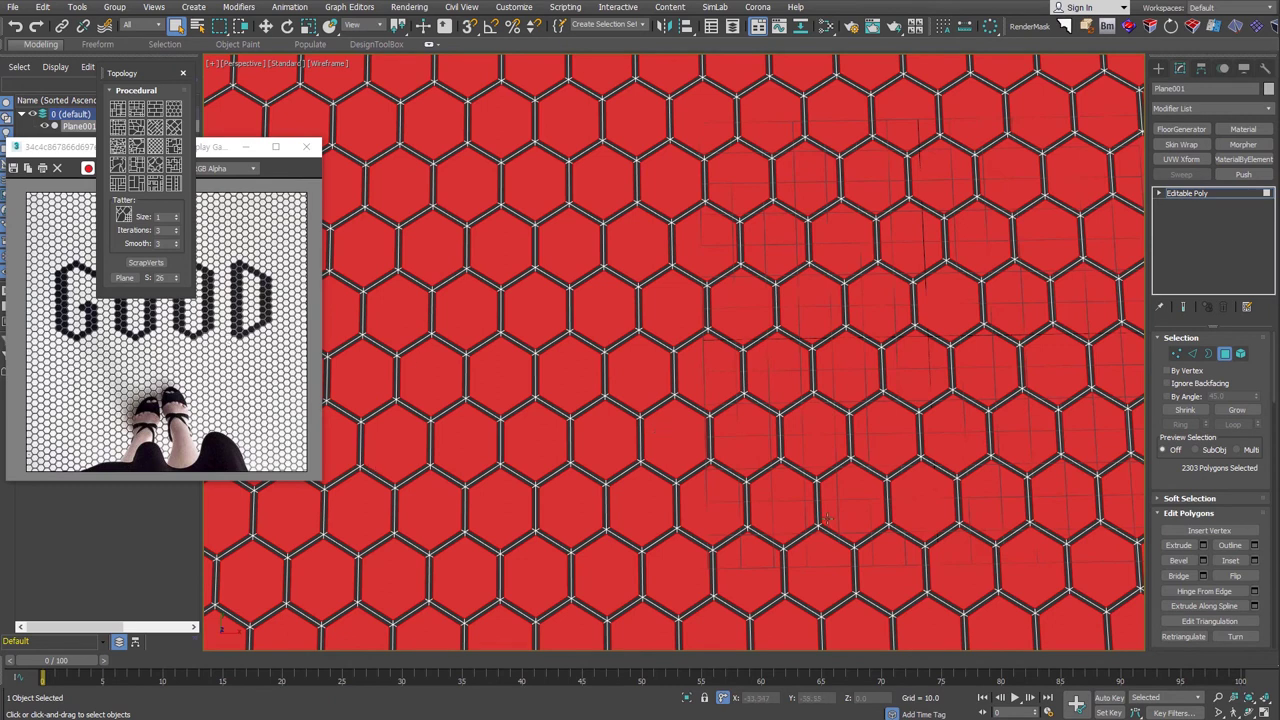
Invert the polygon selection to the borders and detach them as 'grout'.
key(ctrl+i)
scroll(806, 485, down, 5)
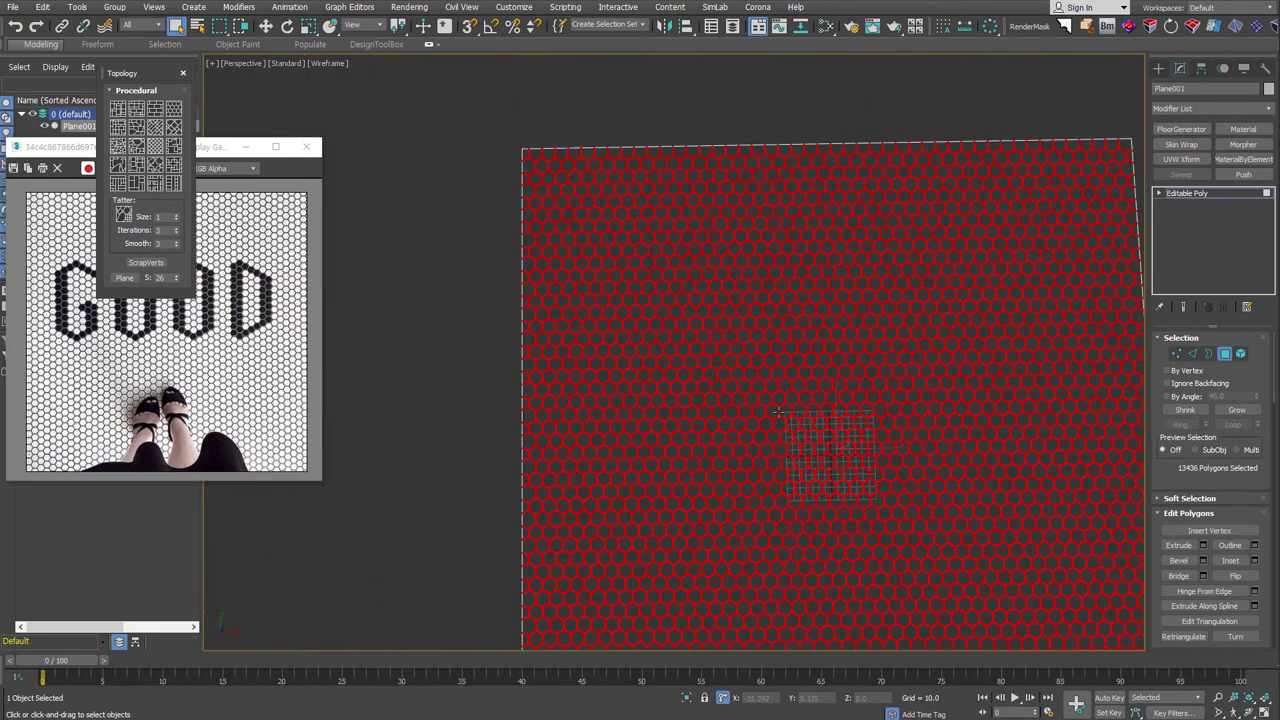
key(alt+d)
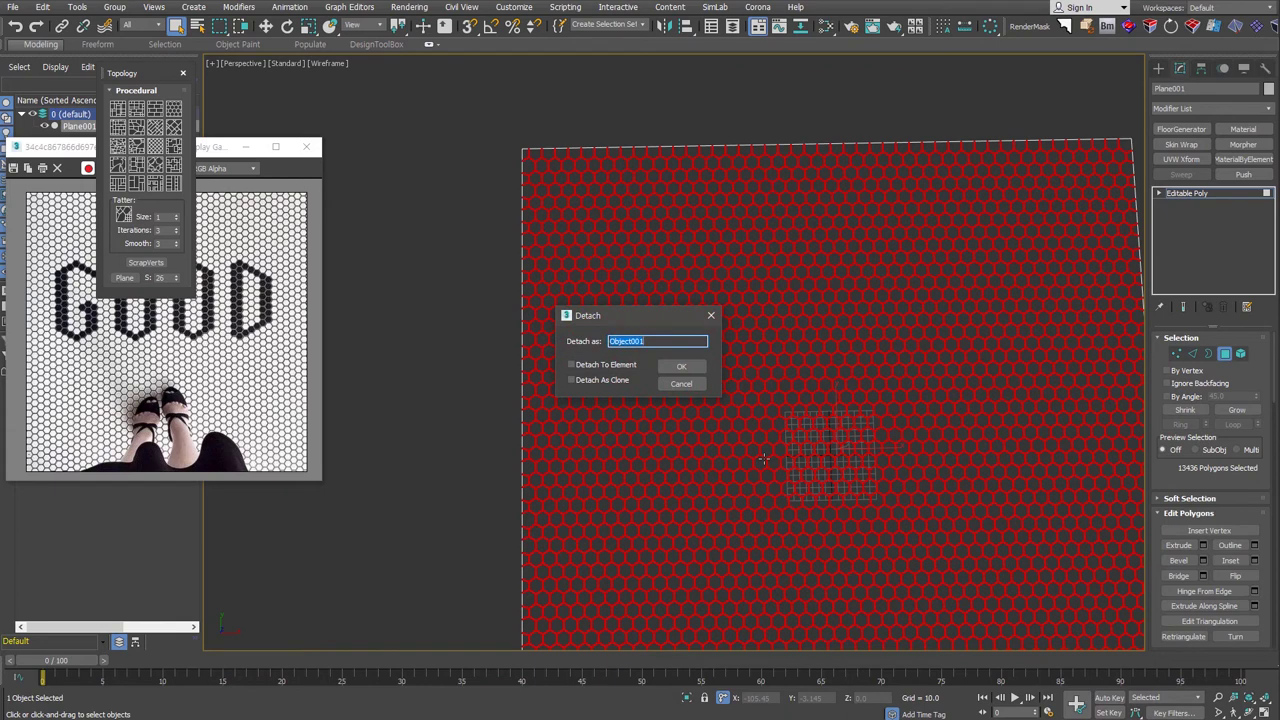
text(grout)
key(Return)
Rename the remaining hexagon plane 'tile', exit Polygon mode and switch to Top view.
click(1205, 88)
text(tile)
key(Return)
scroll(855, 410, down, 2)
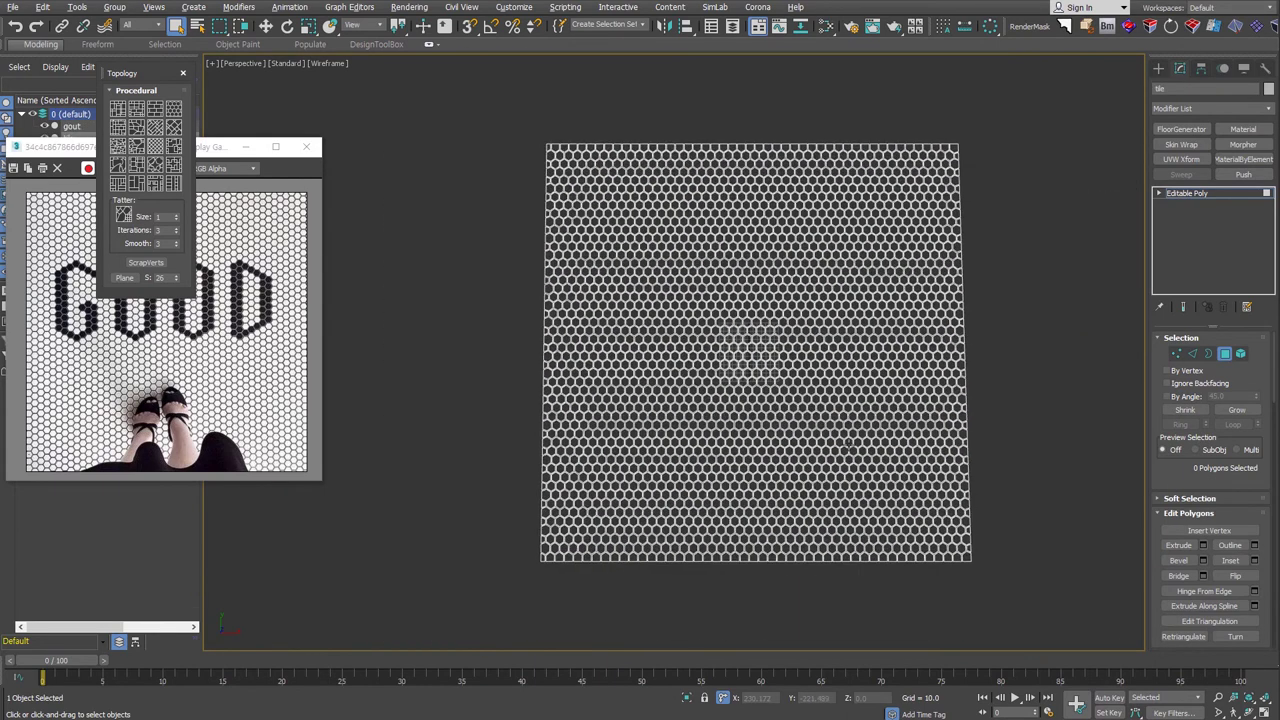
key(ctrl+a)
click(1224, 353)
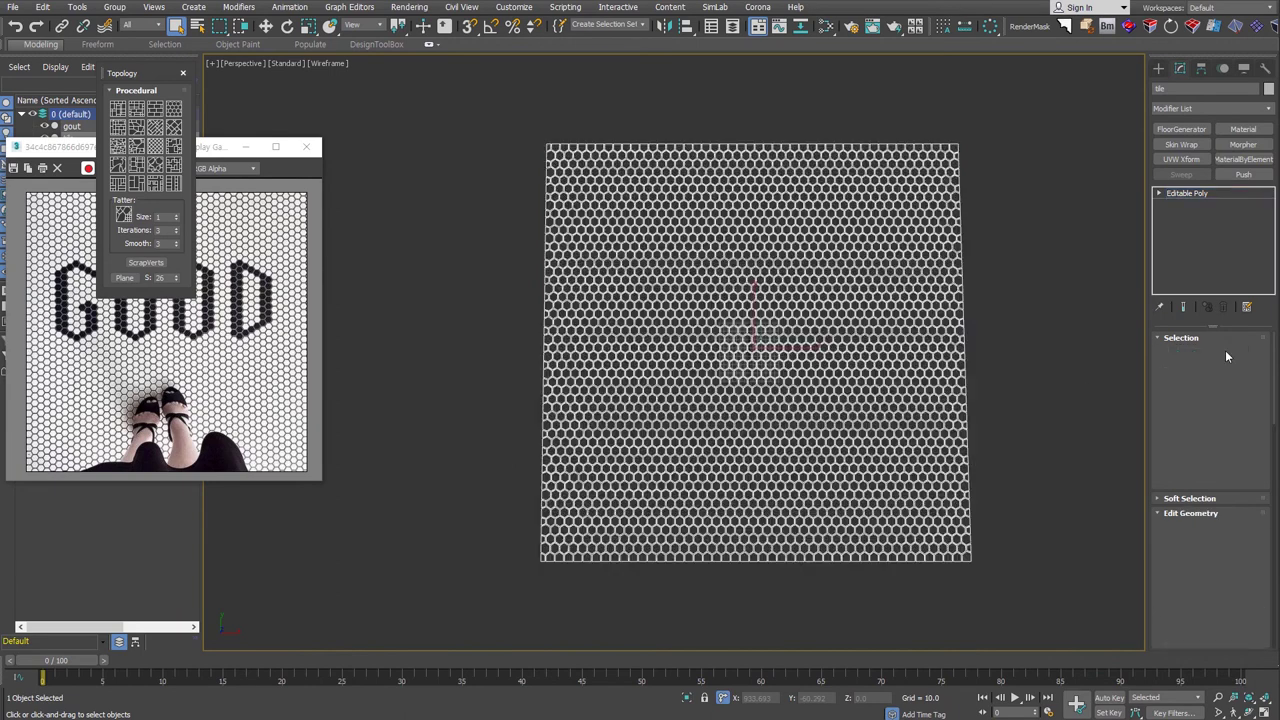
middle_drag(925, 380, 858, 408)
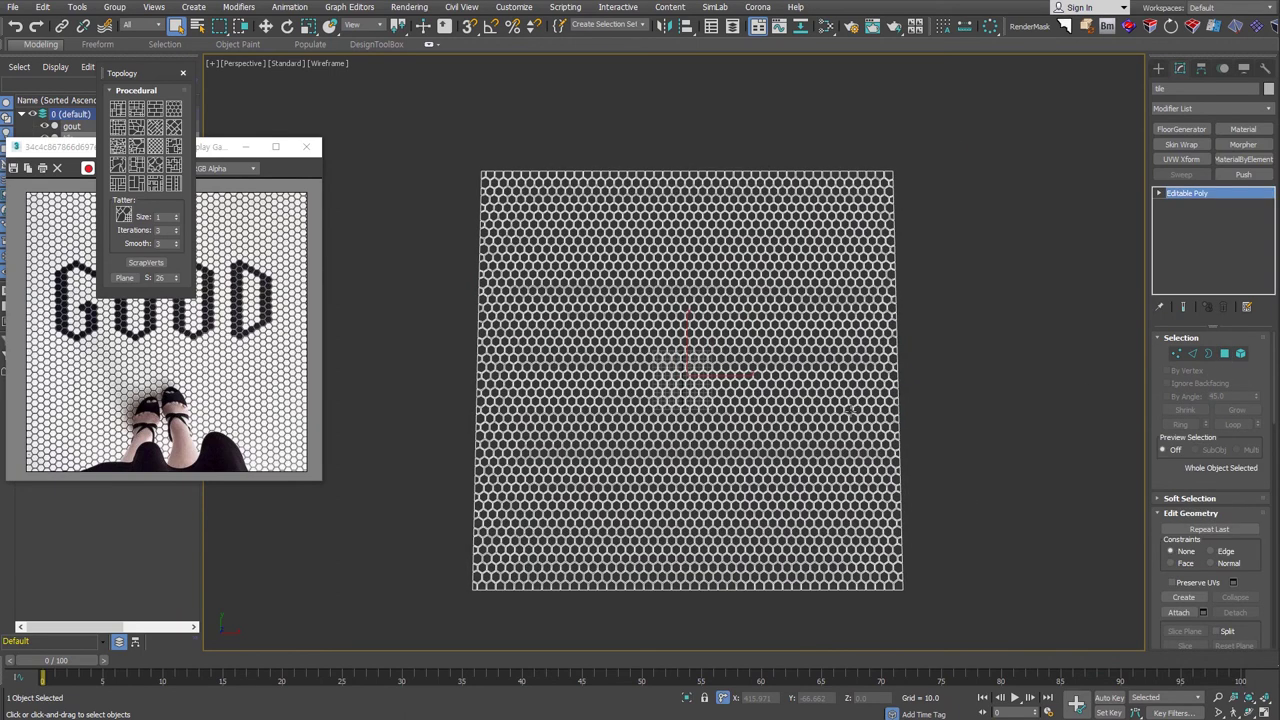
key(t)
scroll(832, 415, down, 3)
scroll(832, 415, down, 5)
Create a text shape reading 'GOOD' at the centre of the plane.
middle_drag(1036, 404, 944, 390)
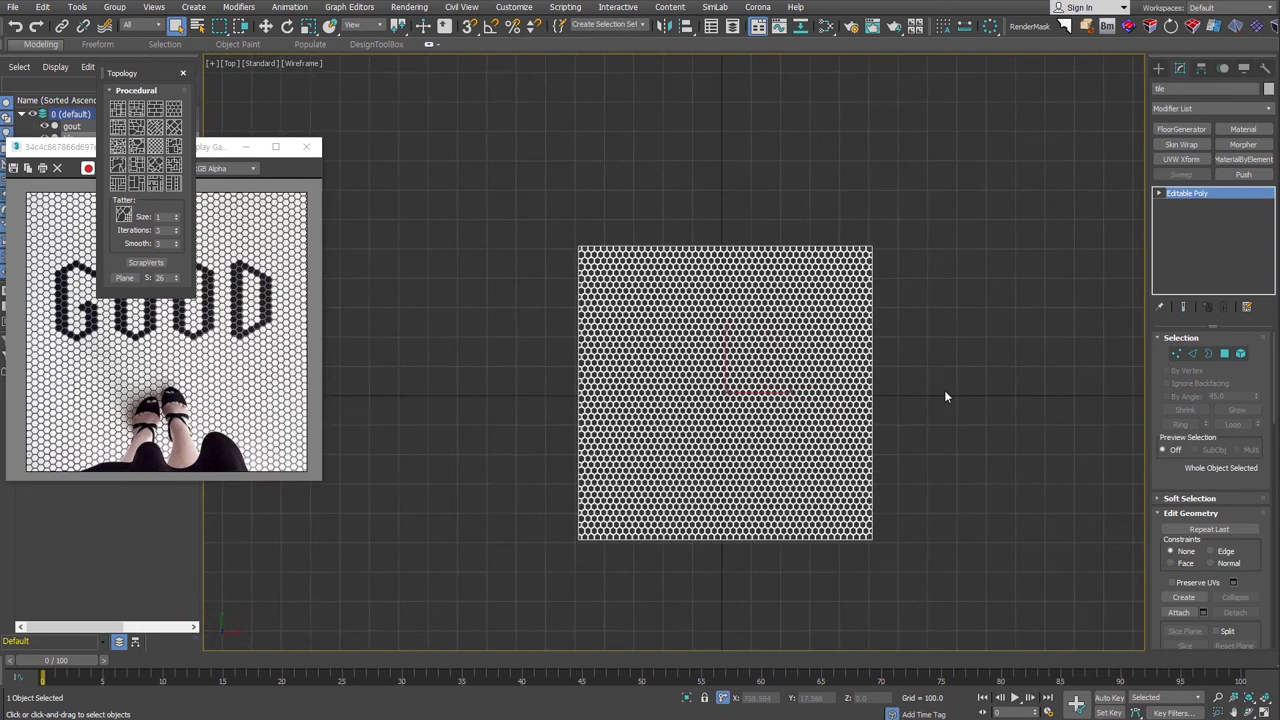
click(944, 390)
click(1158, 68)
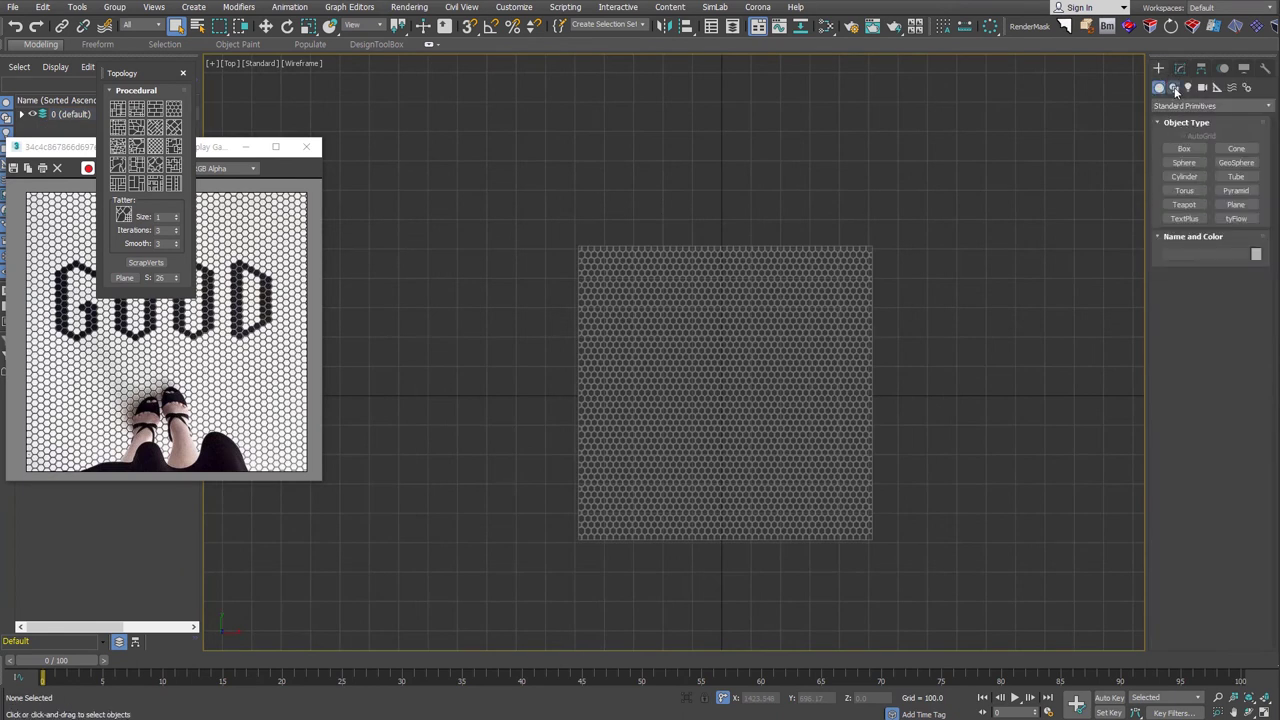
click(1173, 87)
click(1184, 215)
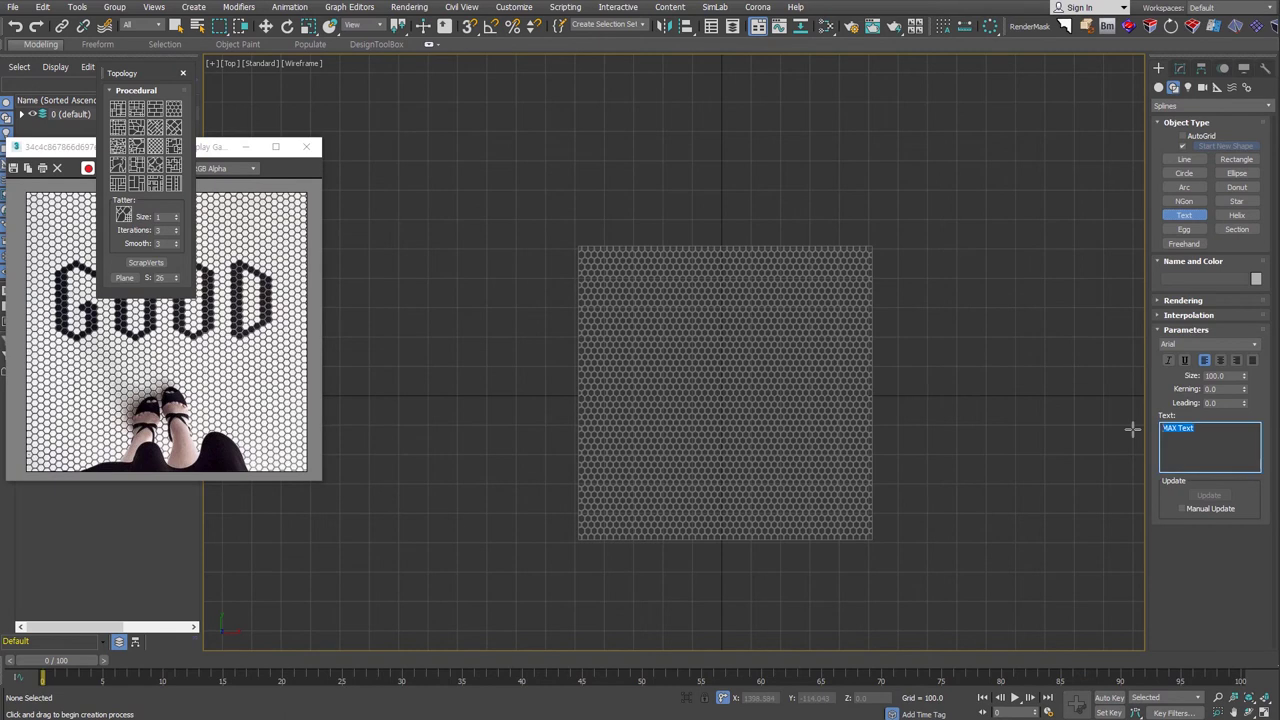
text(GOOD)
click(727, 374)
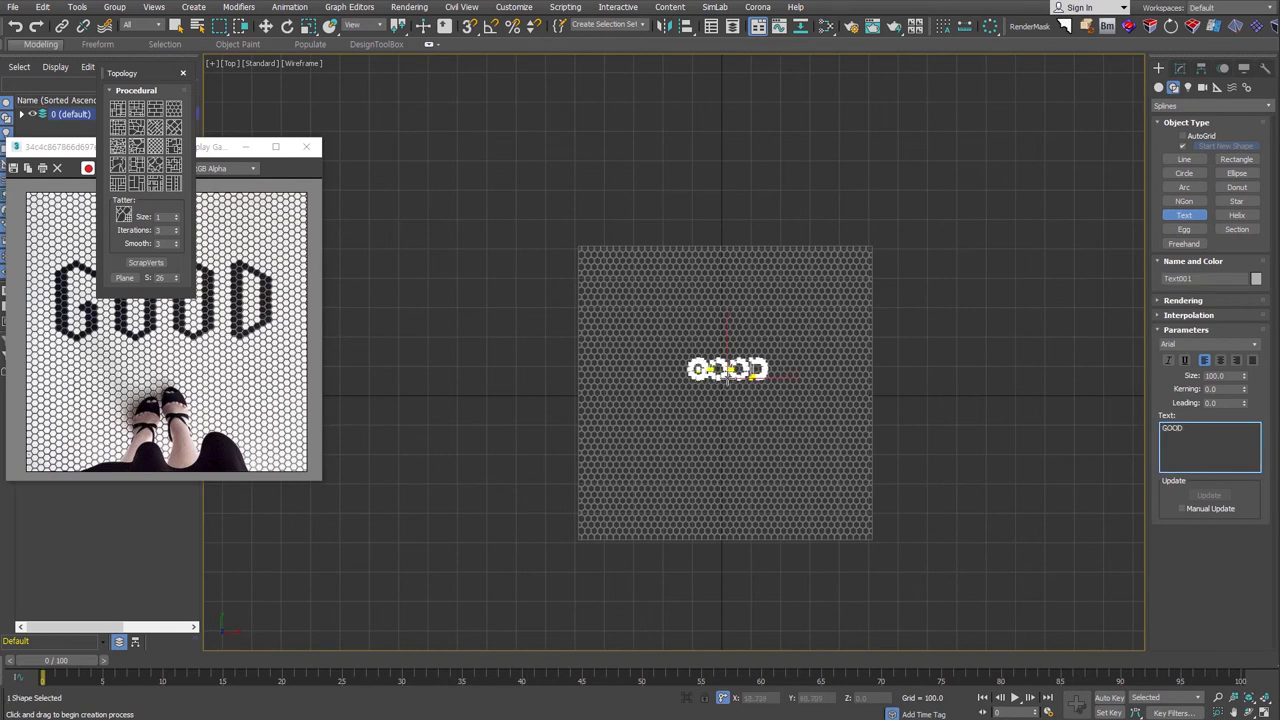
Set the GOOD text to Arial Bold at size 288.
click(1234, 344)
click(1201, 435)
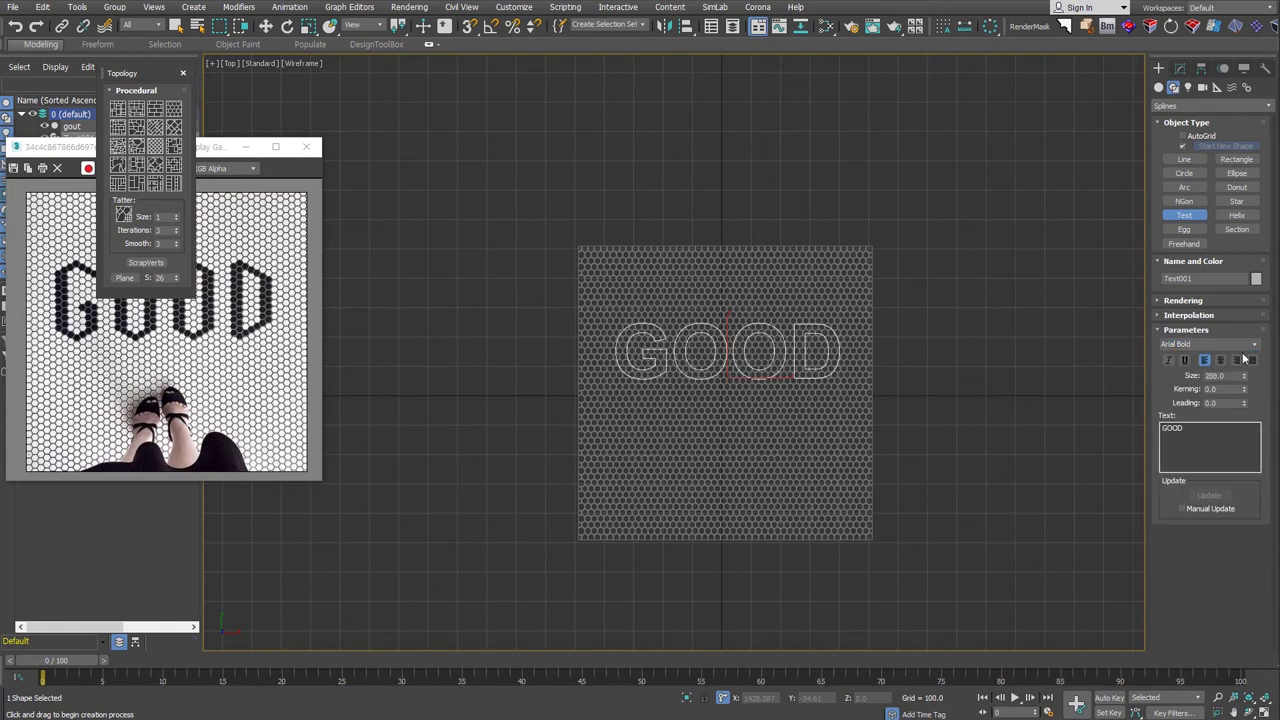
right_click(858, 369)
Thicken the letters with a Shell of inner 16.6 and outer 30.6.
key(shift+z)
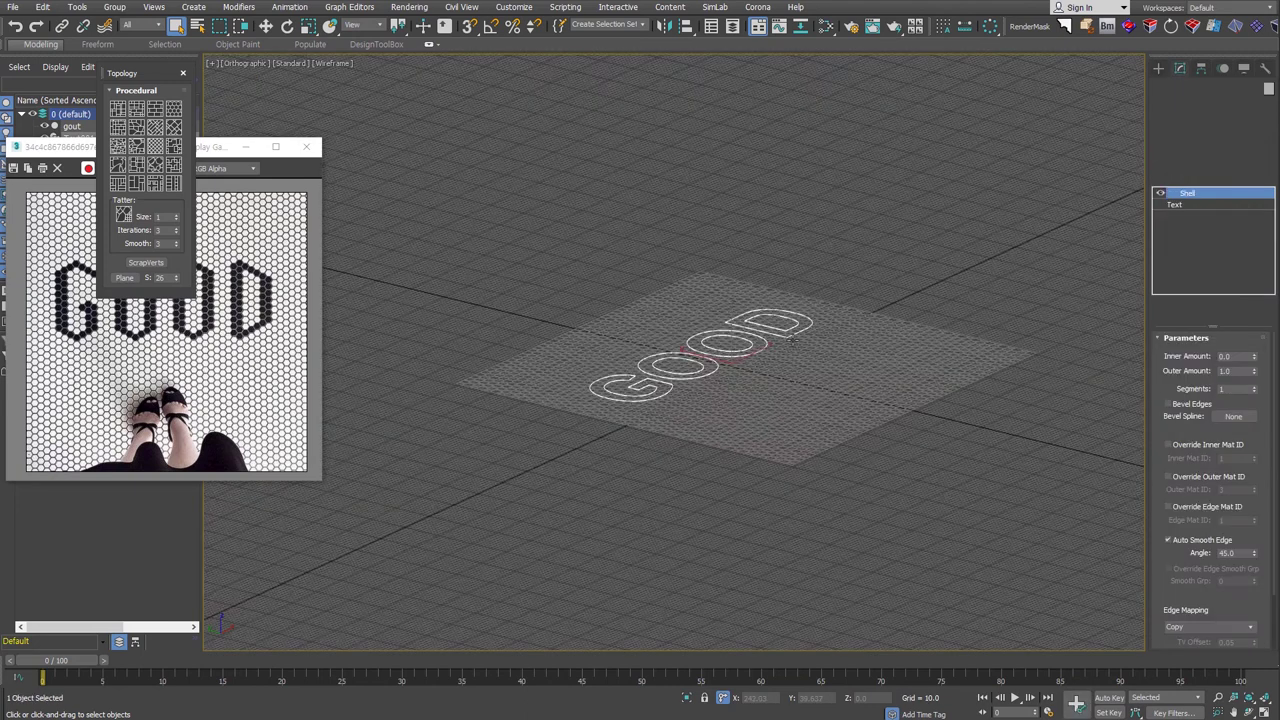
scroll(846, 365, up, 4)
drag(1255, 355, 1246, 338)
scroll(908, 491, up, 1)
key(t)
scroll(757, 486, down, 4)
click(997, 345)
Add Vol. Select to the tile plane with Mesh Object volume at Face level.
key(w)
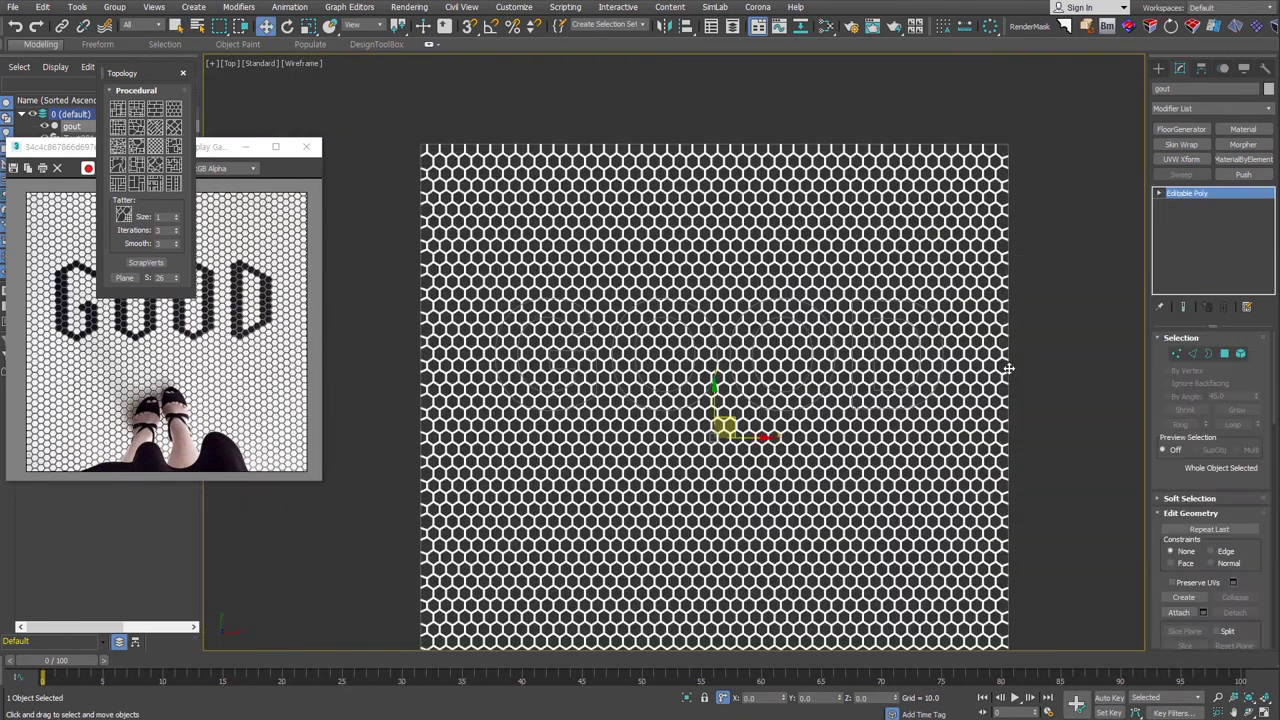
text(tile)
click(1265, 111)
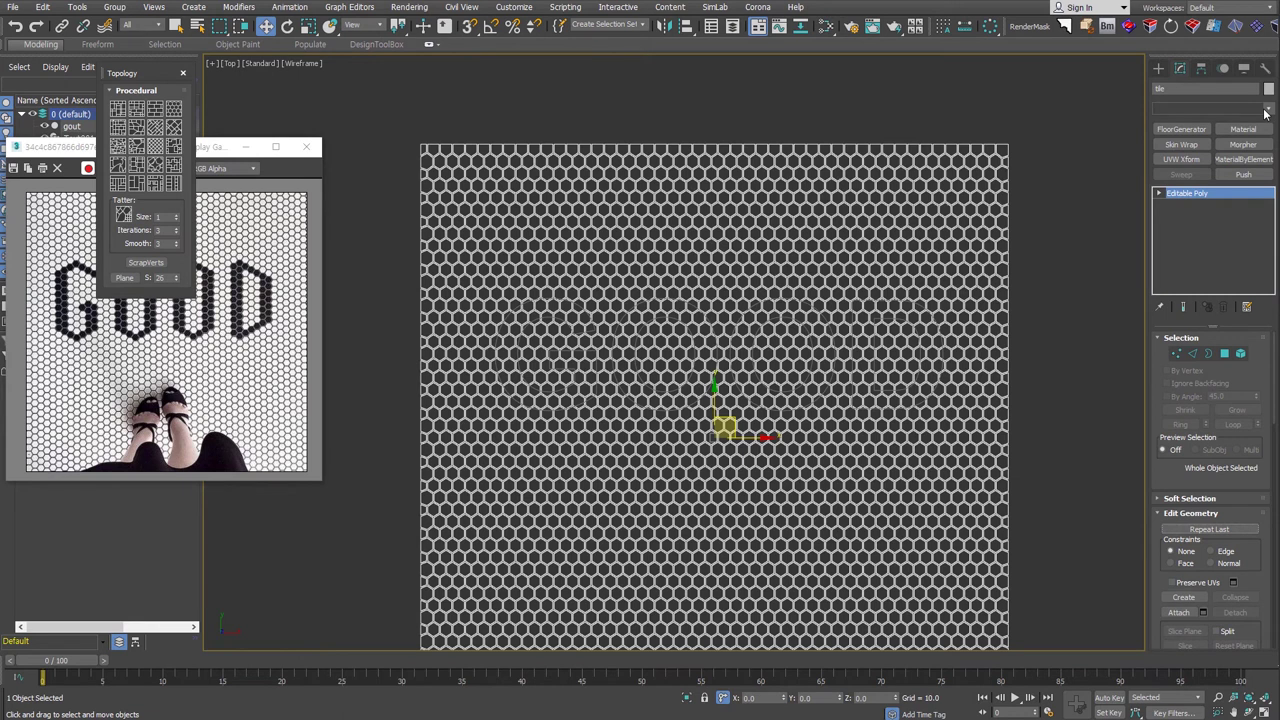
text(ve)
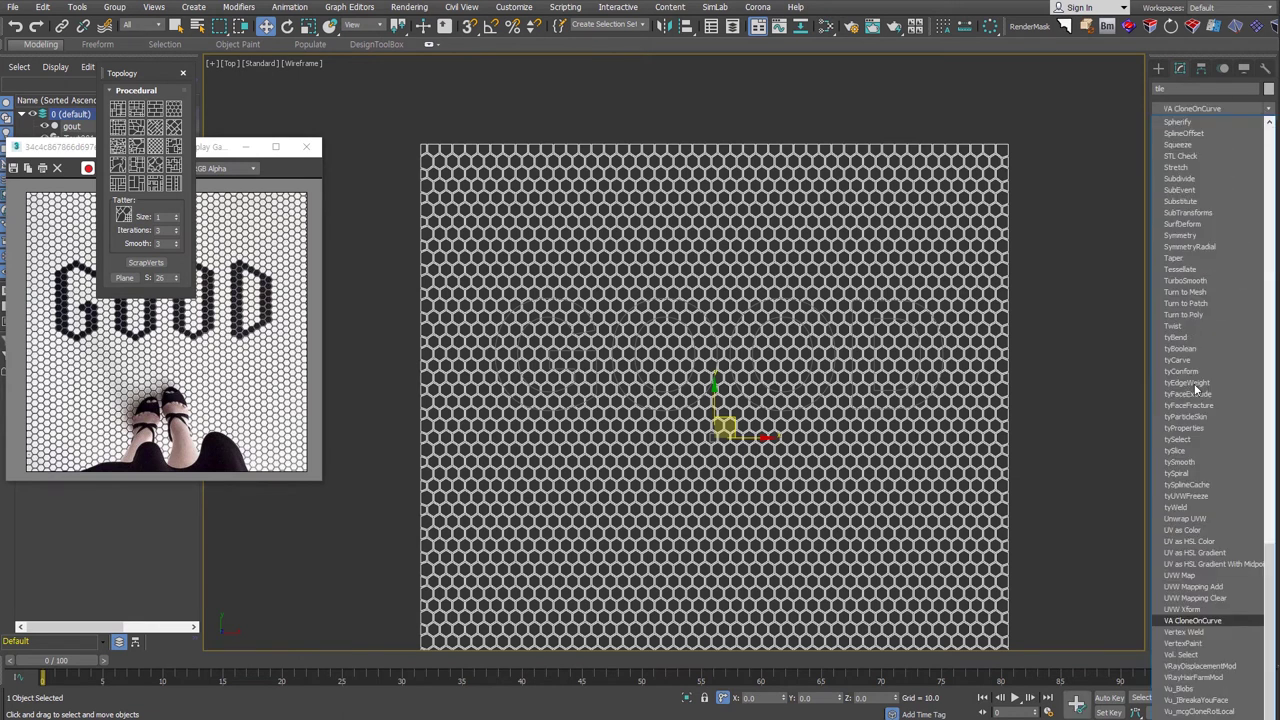
click(1210, 655)
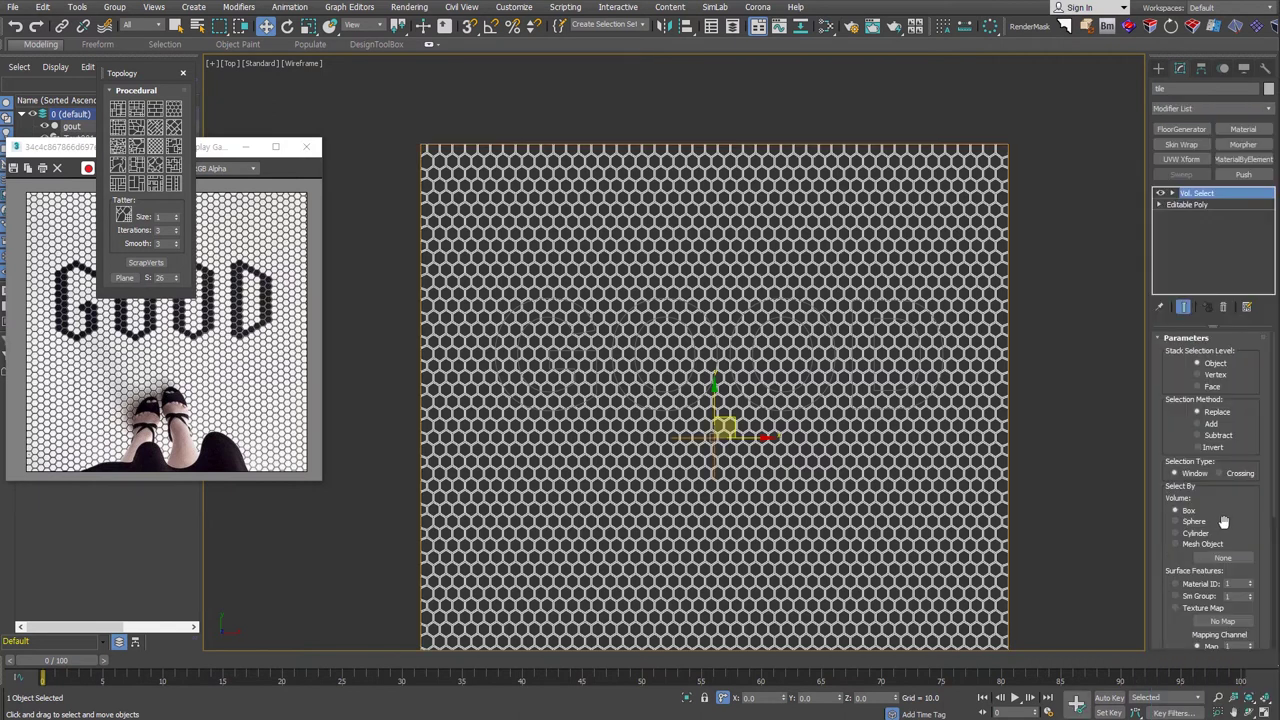
click(1216, 545)
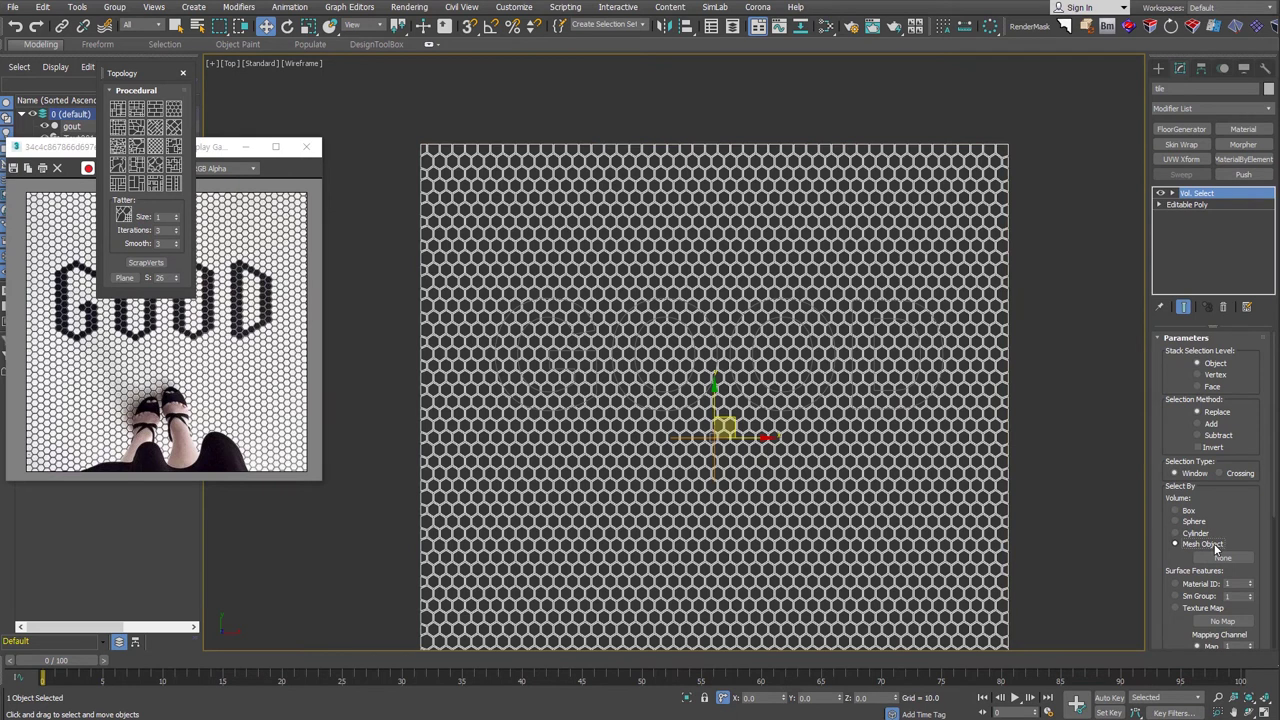
click(1206, 387)
click(1245, 559)
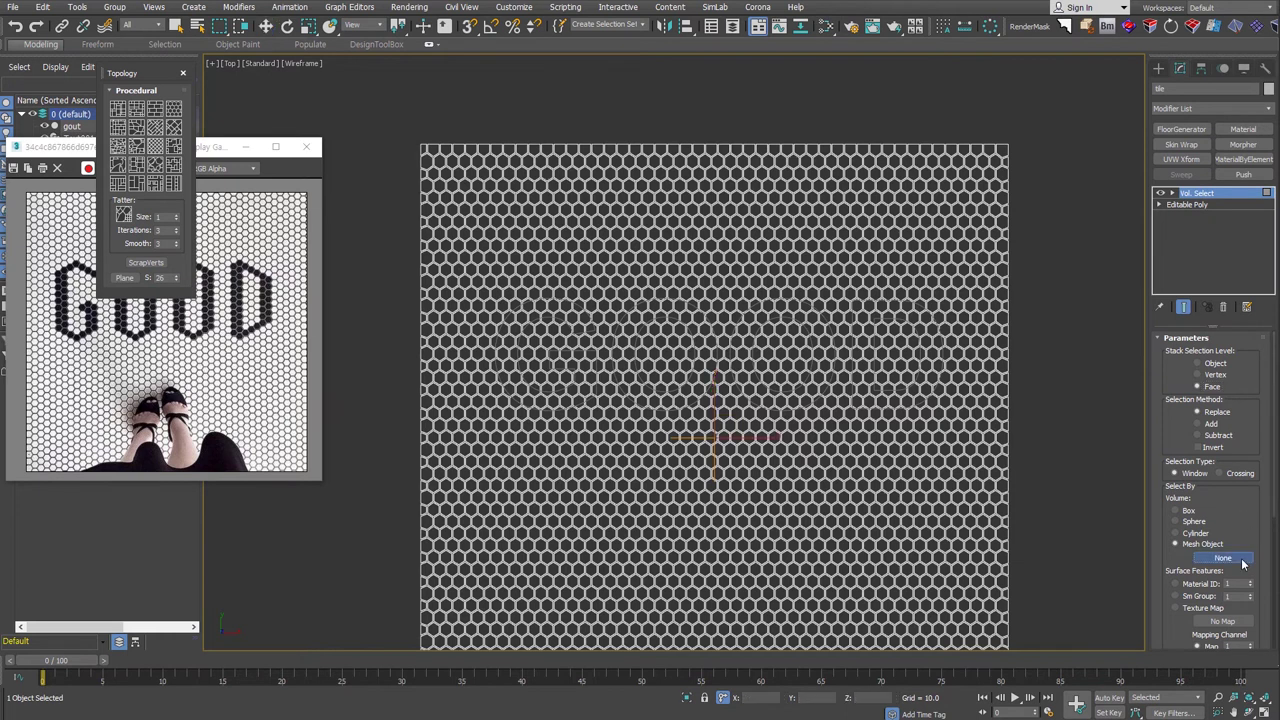
Pick the GOOD text as the selection mesh and set Selection Type to Crossing.
scroll(876, 316, up, 5)
click(876, 316)
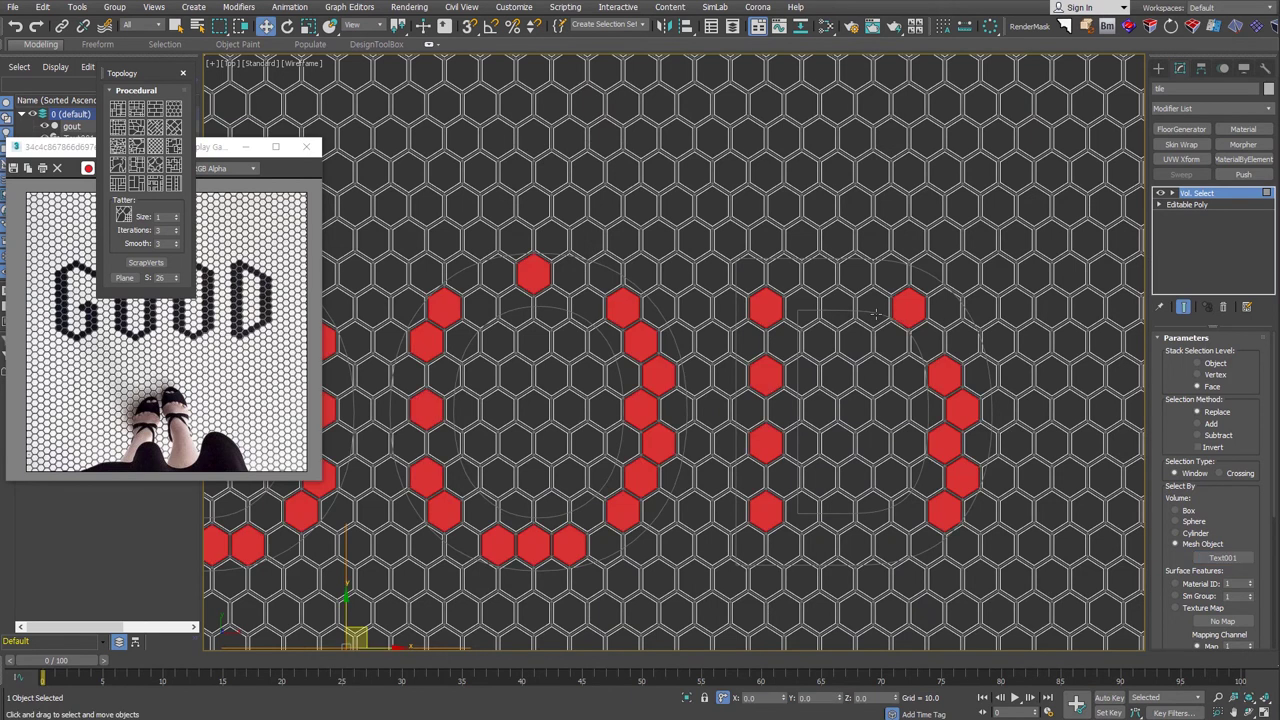
scroll(909, 343, down, 5)
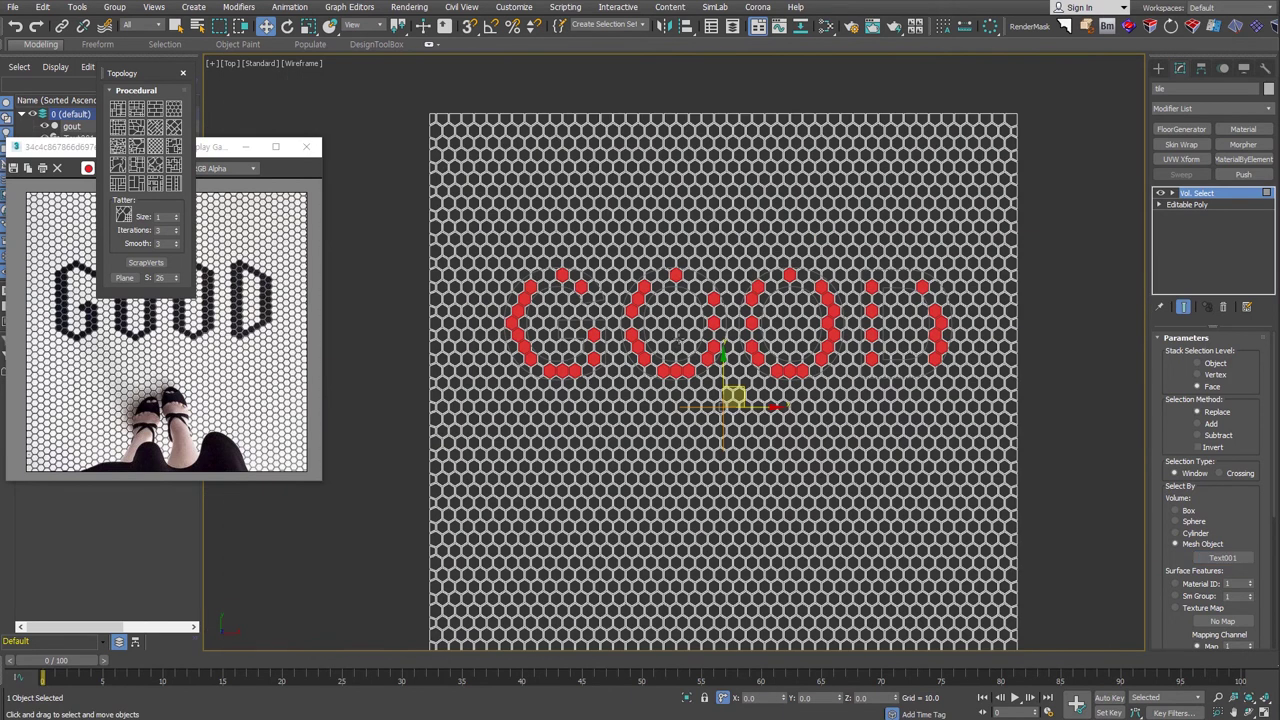
key(F3)
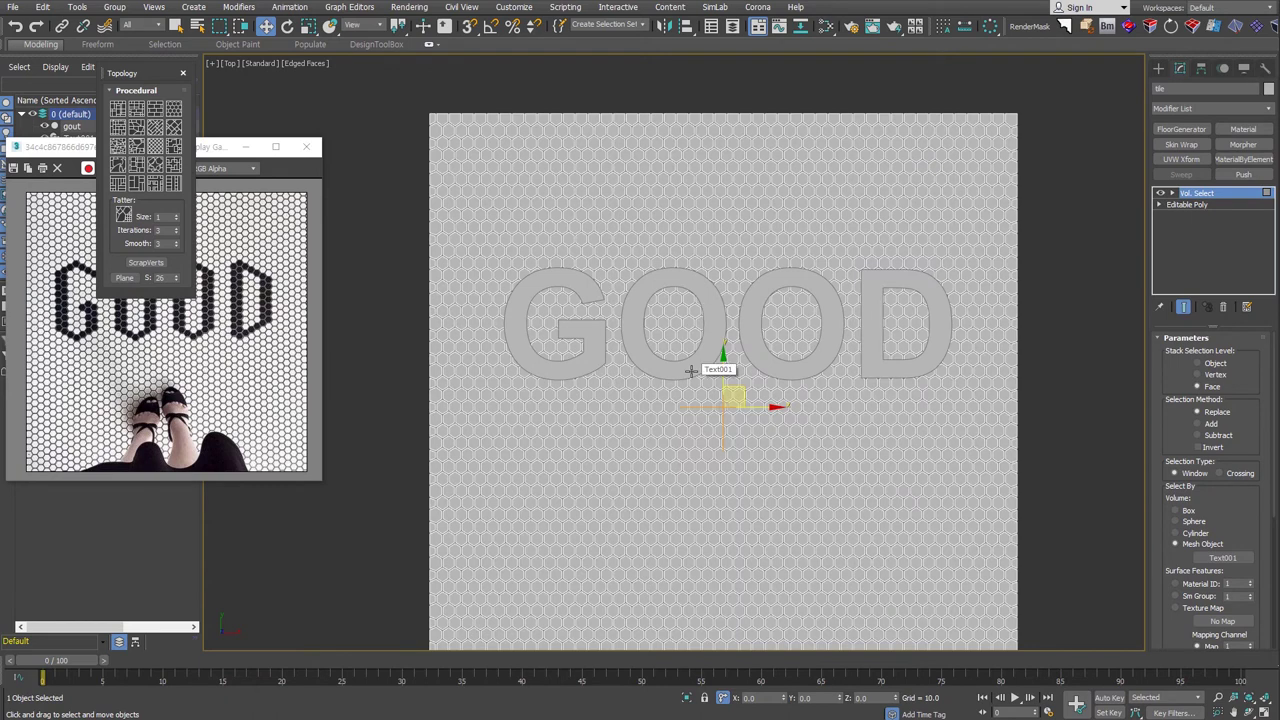
key(F2)
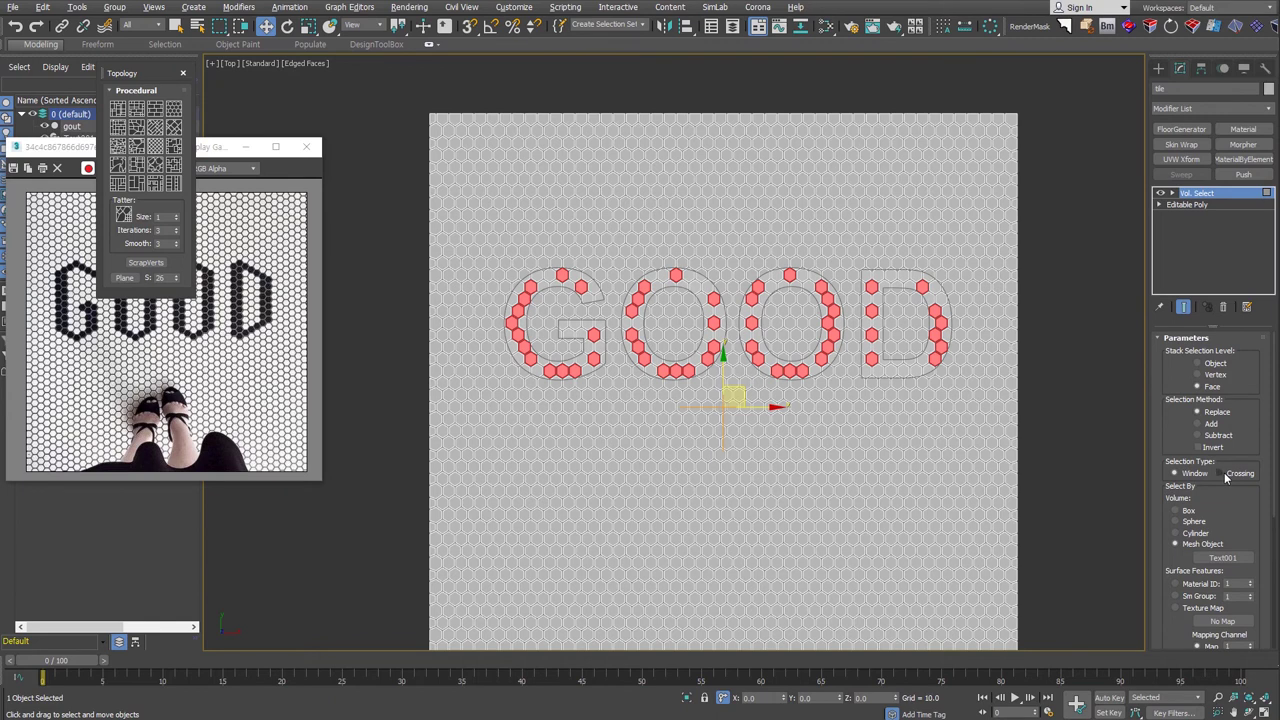
click(1224, 475)
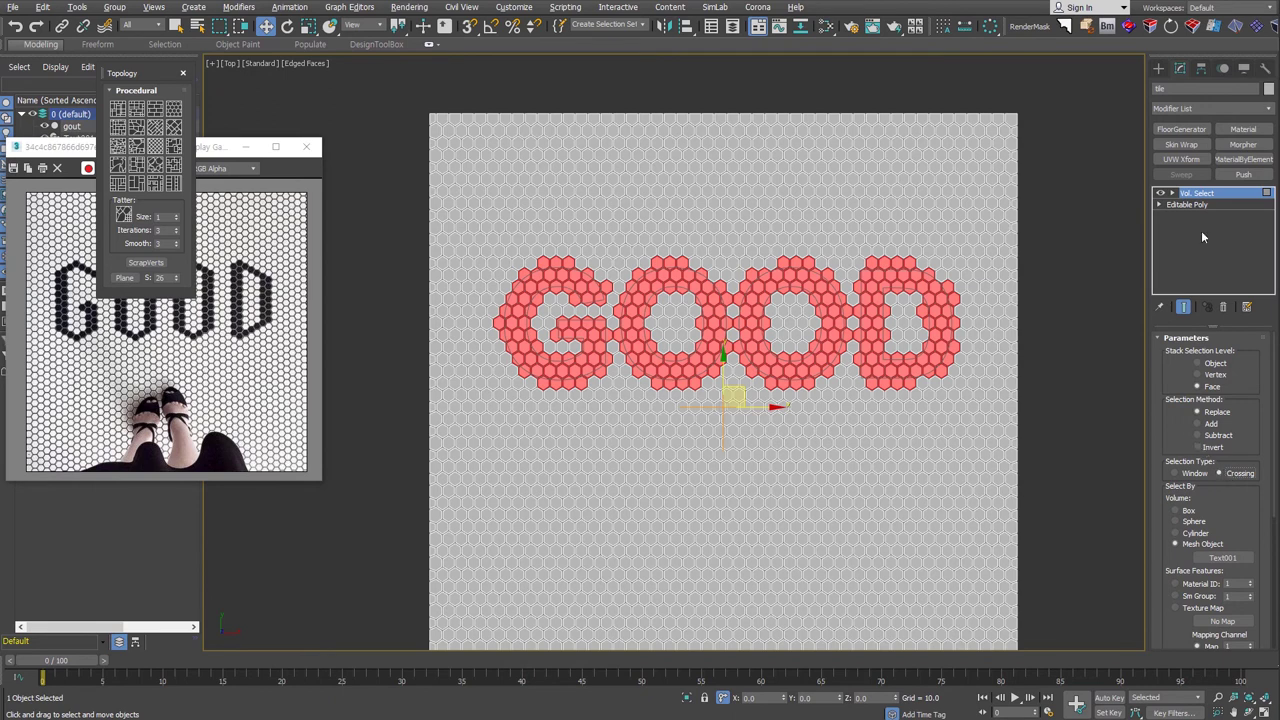
click(933, 279)
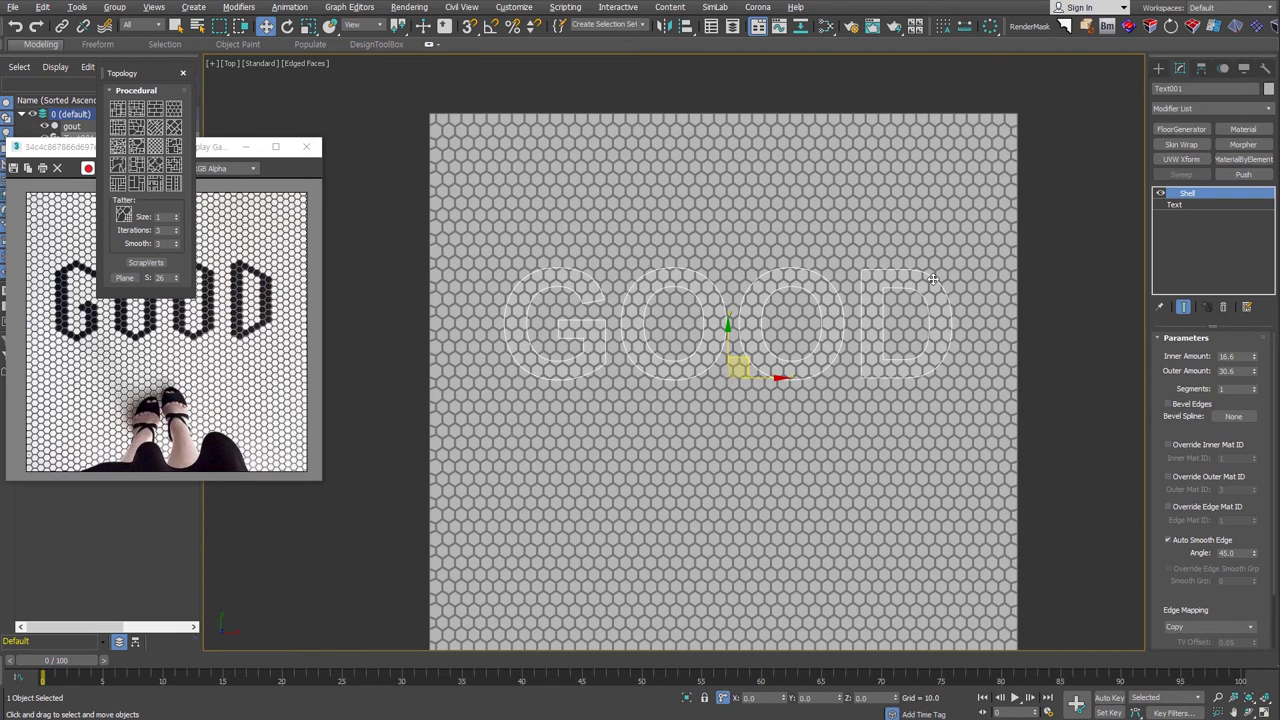
Widen the GOOD kerning to 34.21 and scale the letters up, then reselect the tile floor.
click(1186, 206)
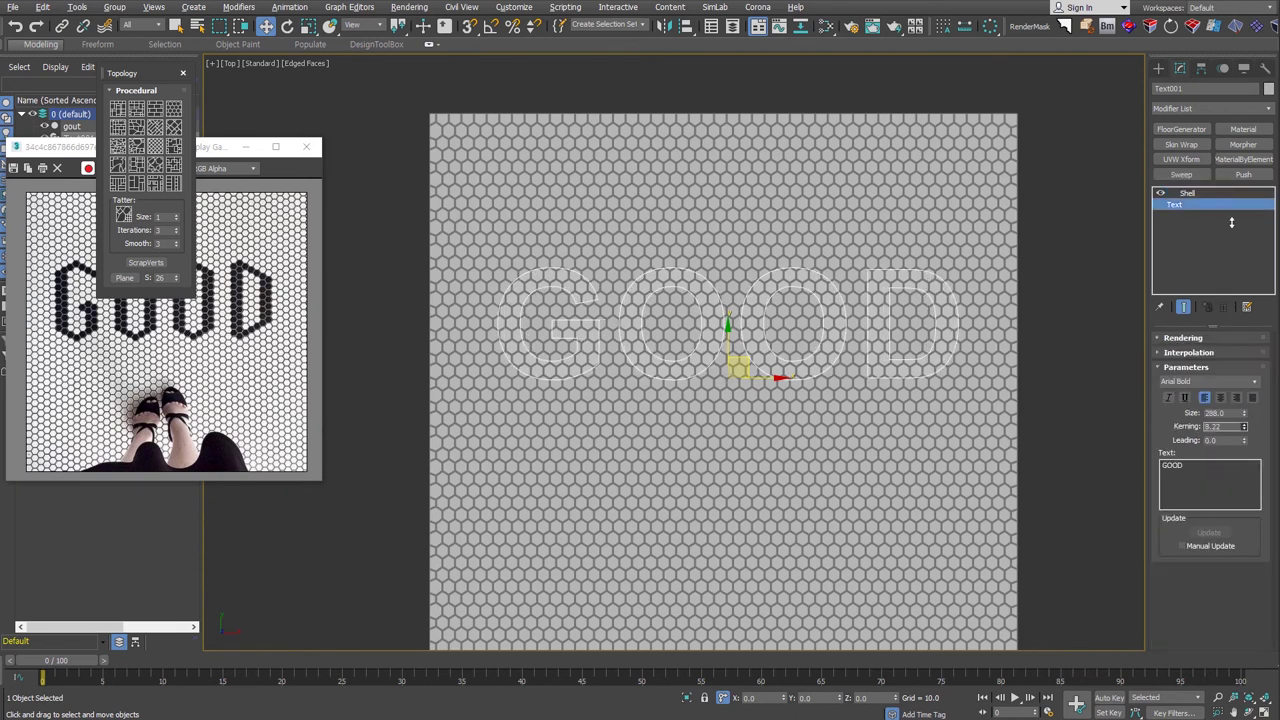
drag(1247, 387, 1178, 438)
right_click(728, 312)
click(770, 340)
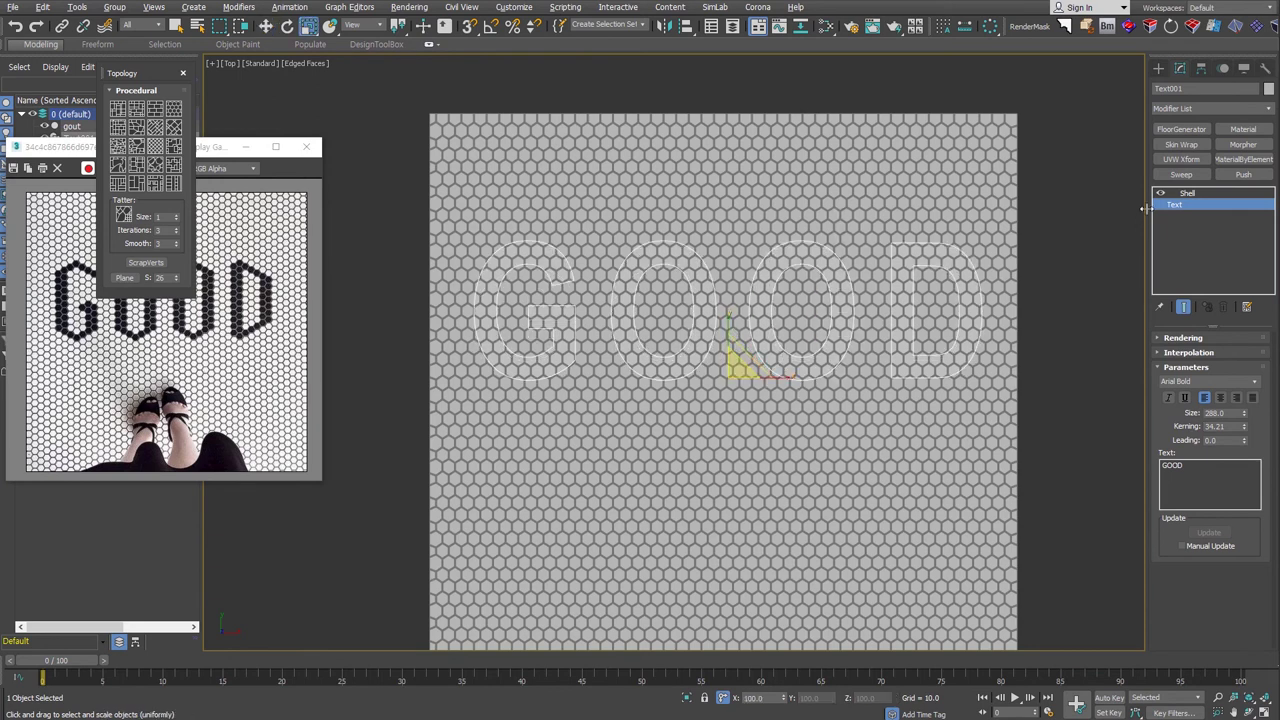
click(1187, 193)
click(1012, 213)
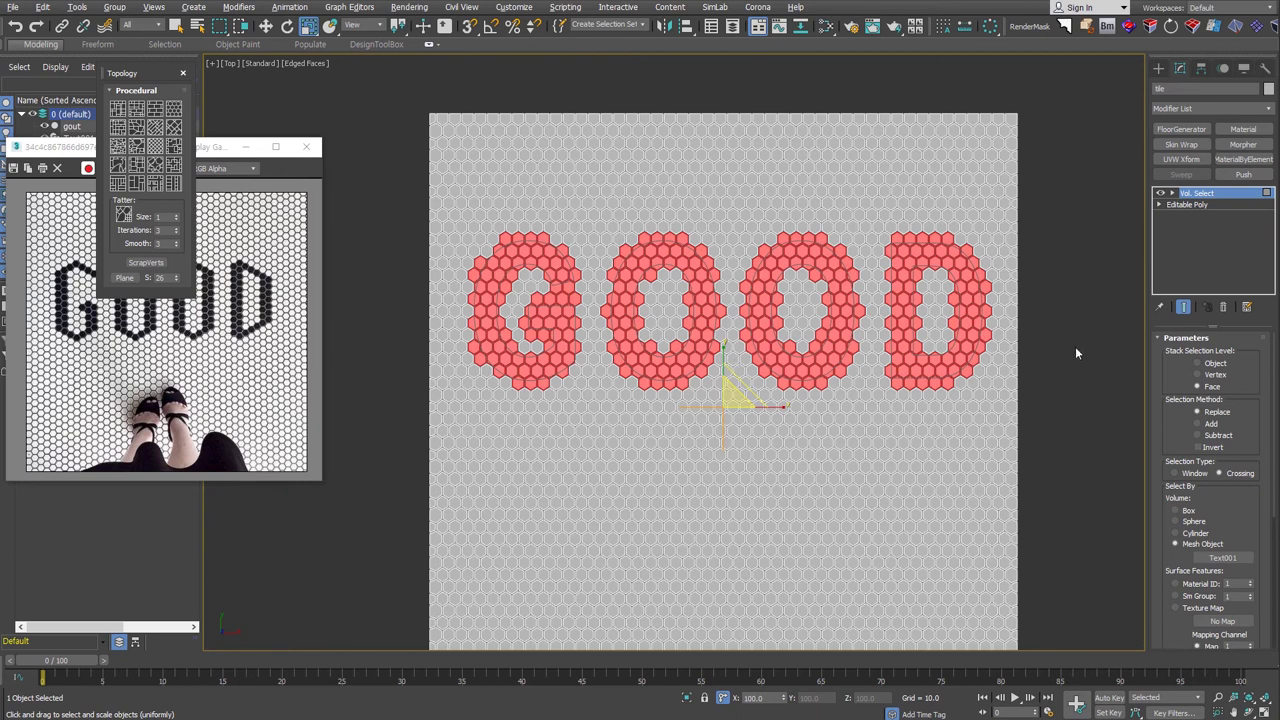
Collapse the letter selection into the tile mesh and give the GOOD tiles material ID 2.
key(Delete)
click(1225, 354)
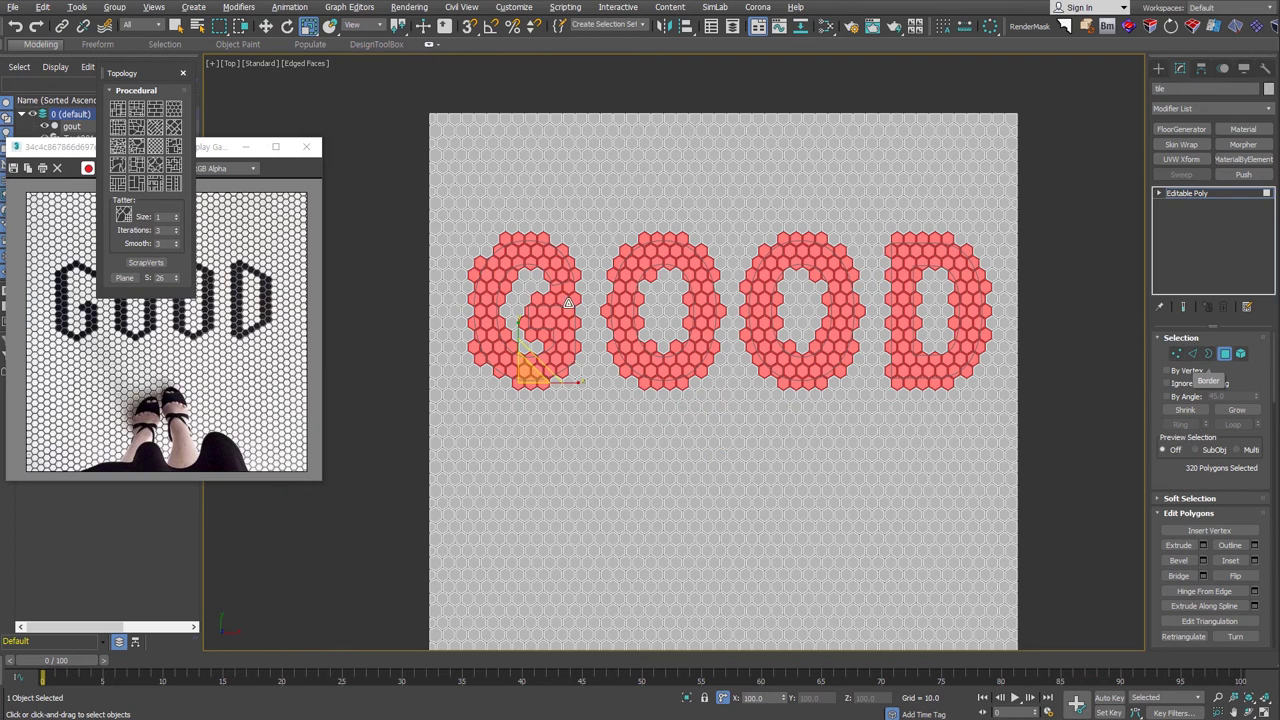
alt+click(577, 295)
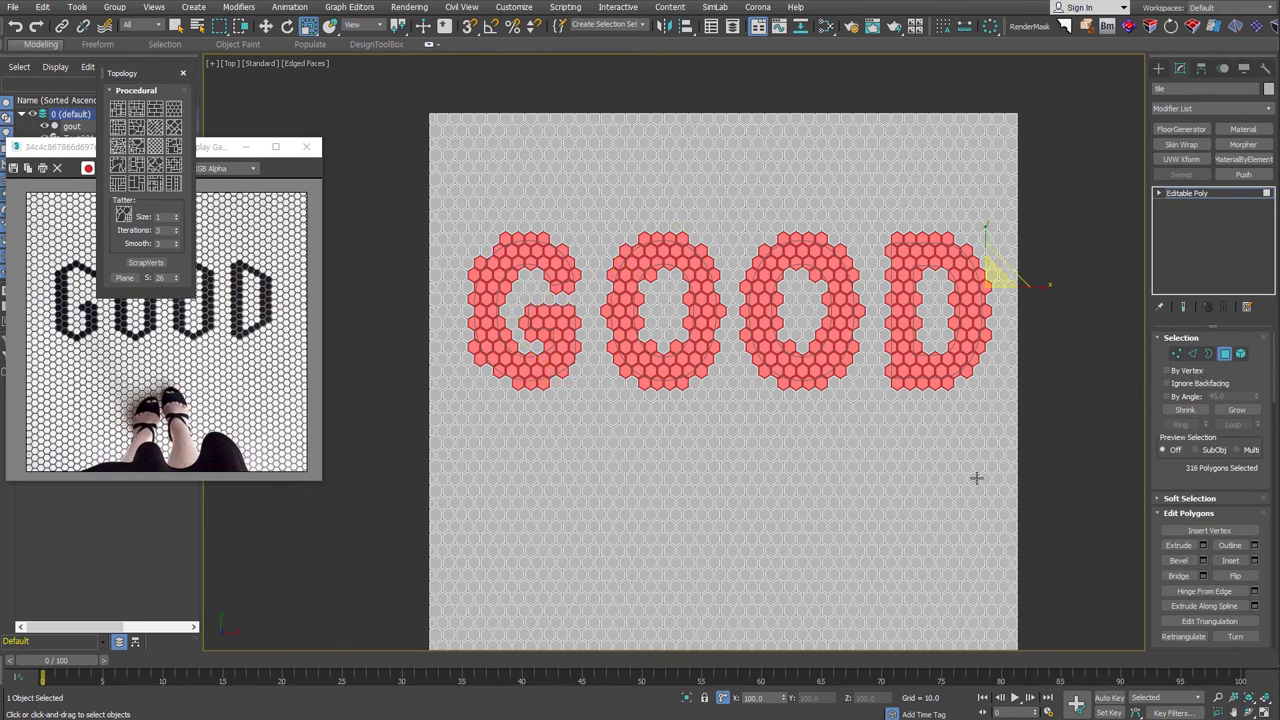
scroll(1210, 478, down, 5)
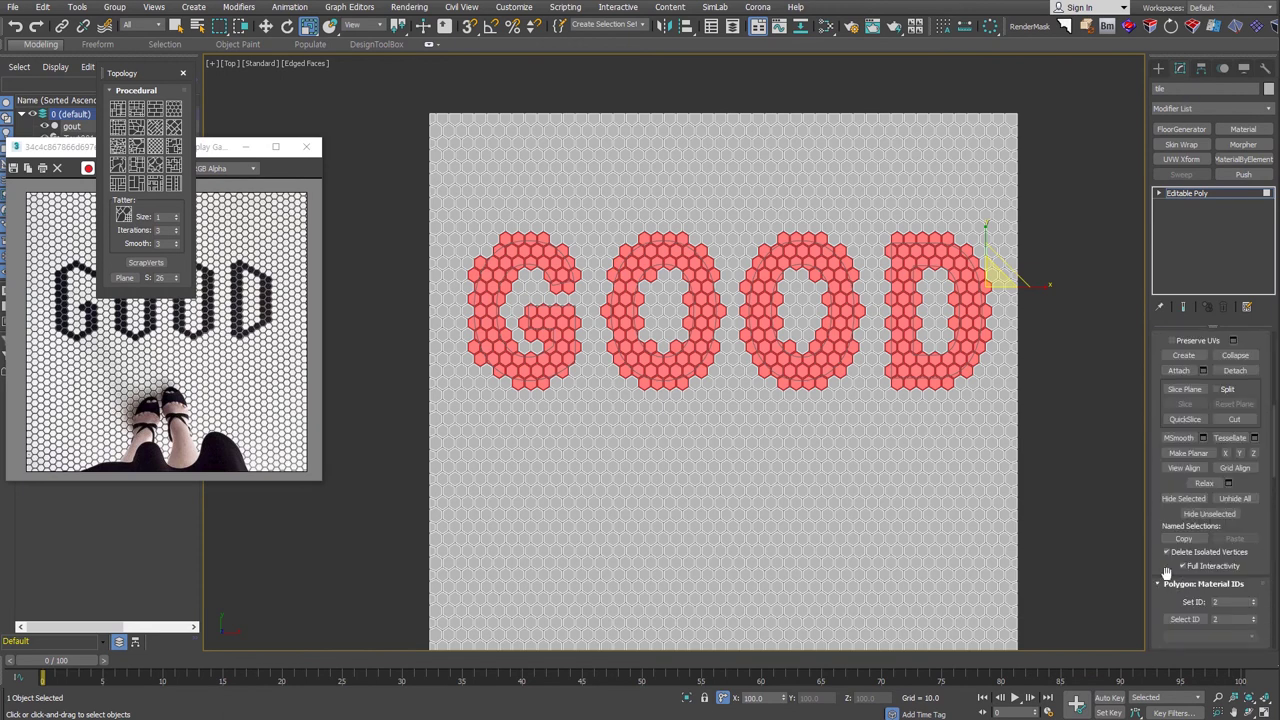
Invert the selection and give the background tiles material ID 1.
key(ctrl+i)
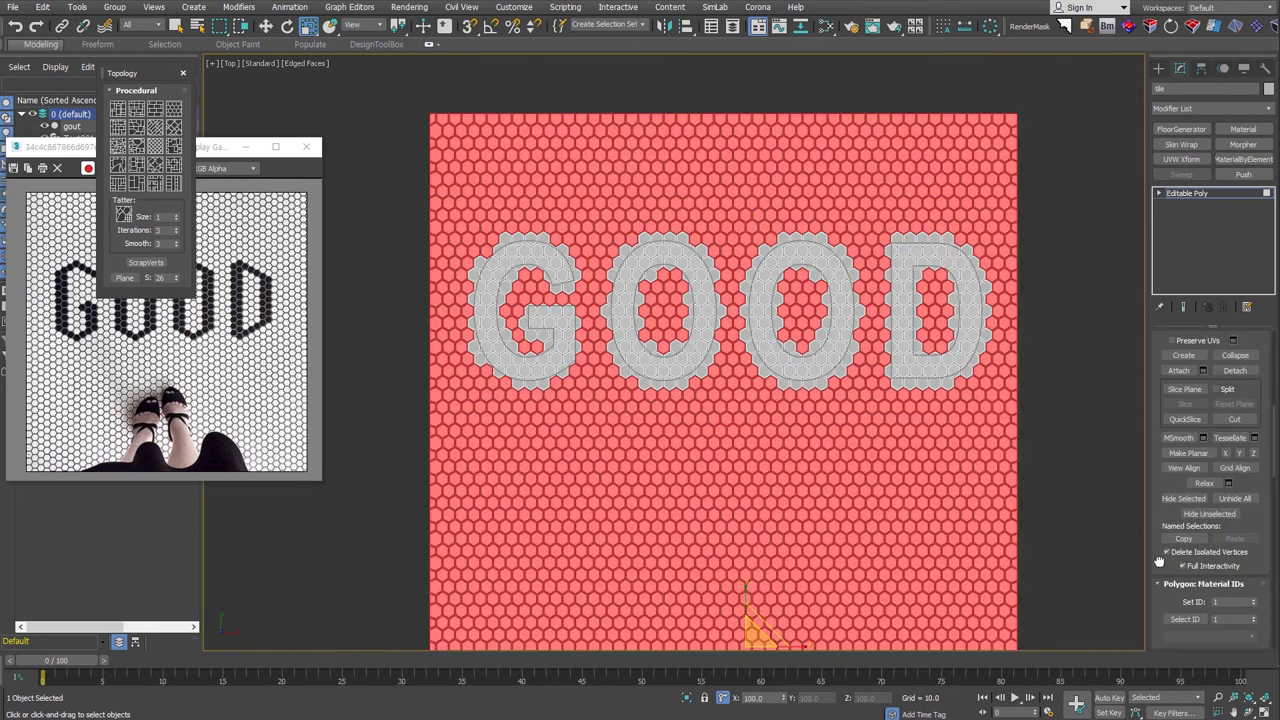
click(1075, 248)
scroll(1000, 250, up, 10)
Add a Material modifier with ID 3 to the grout object 'gout'.
click(953, 238)
scroll(954, 237, down, 8)
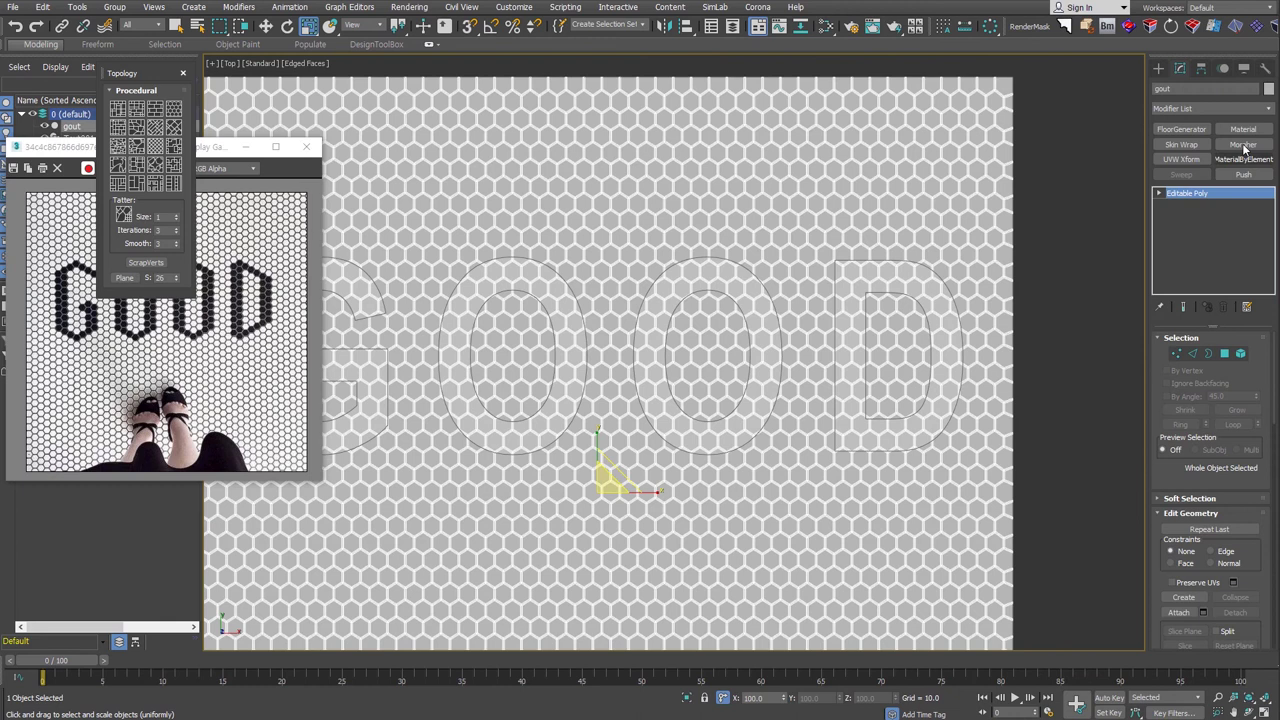
click(1243, 131)
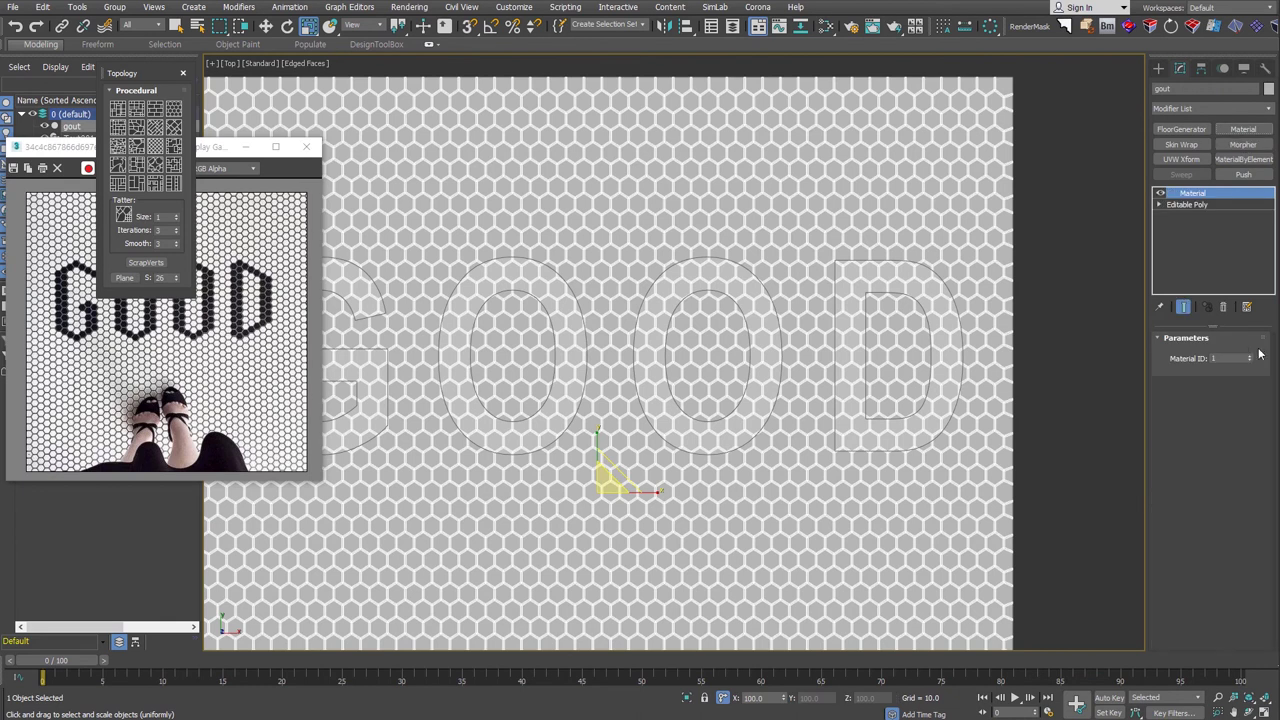
scroll(1021, 382, down, 2)
alt+middle_drag(1021, 382, 943, 409)
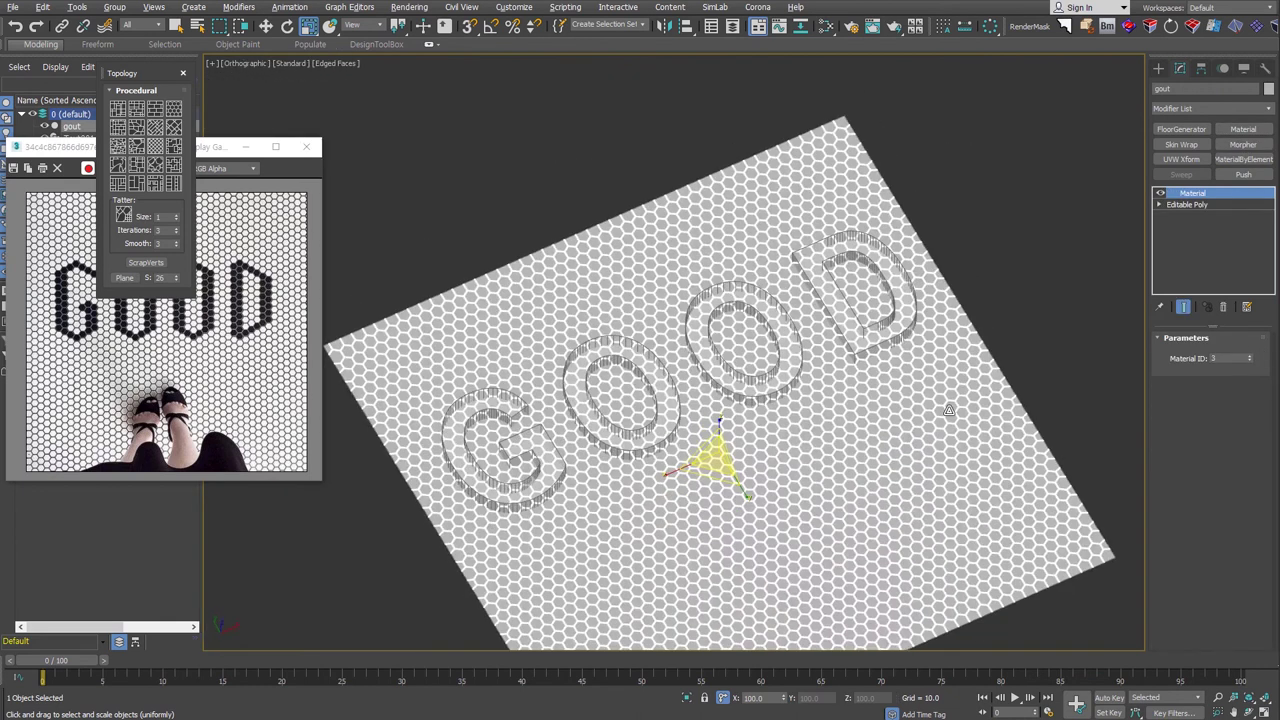
scroll(872, 250, up, 8)
Select all the tile floor's polygons and bevel them to soften the tile edges.
click(872, 250)
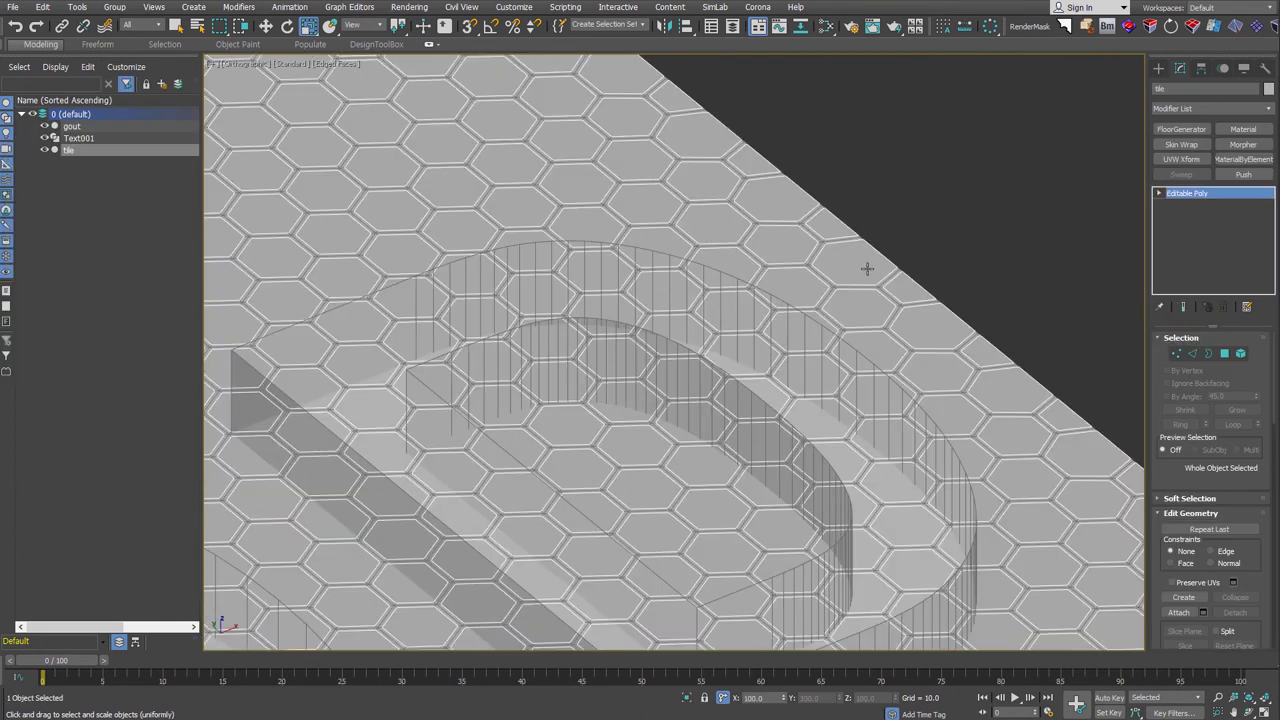
key(4)
key(ctrl+a)
right_click(946, 376)
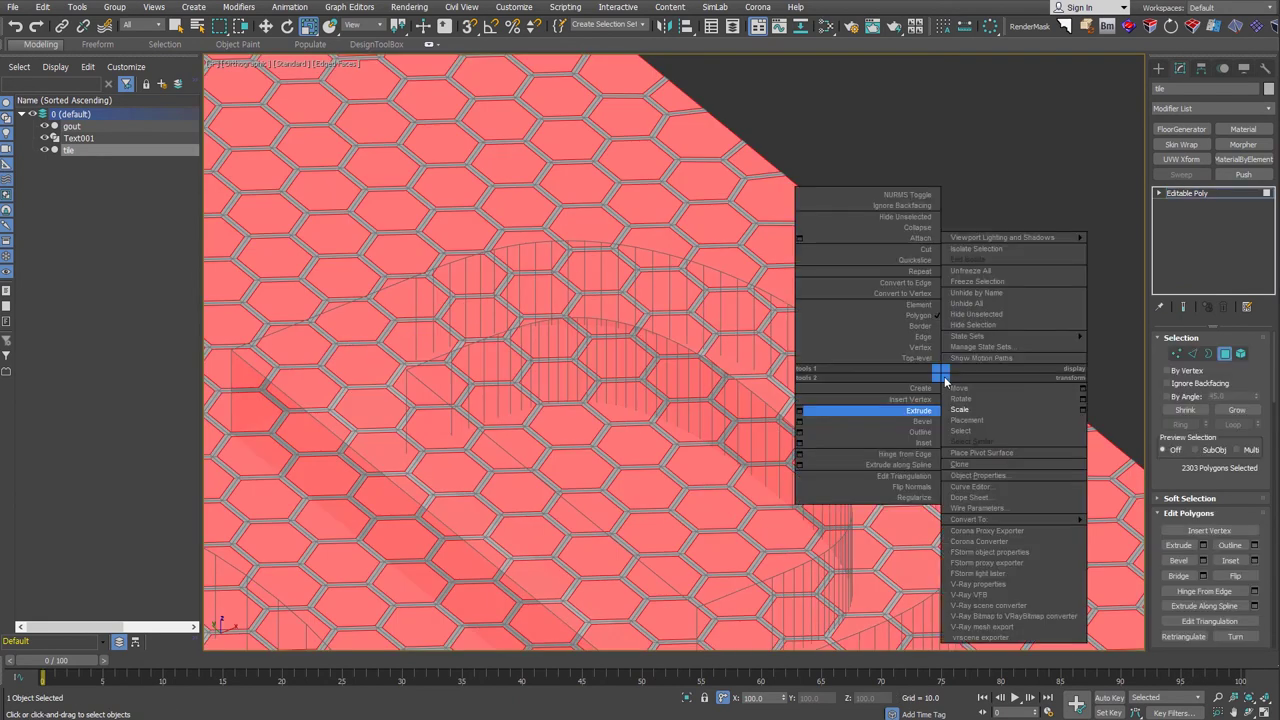
click(925, 412)
scroll(872, 452, up, 3)
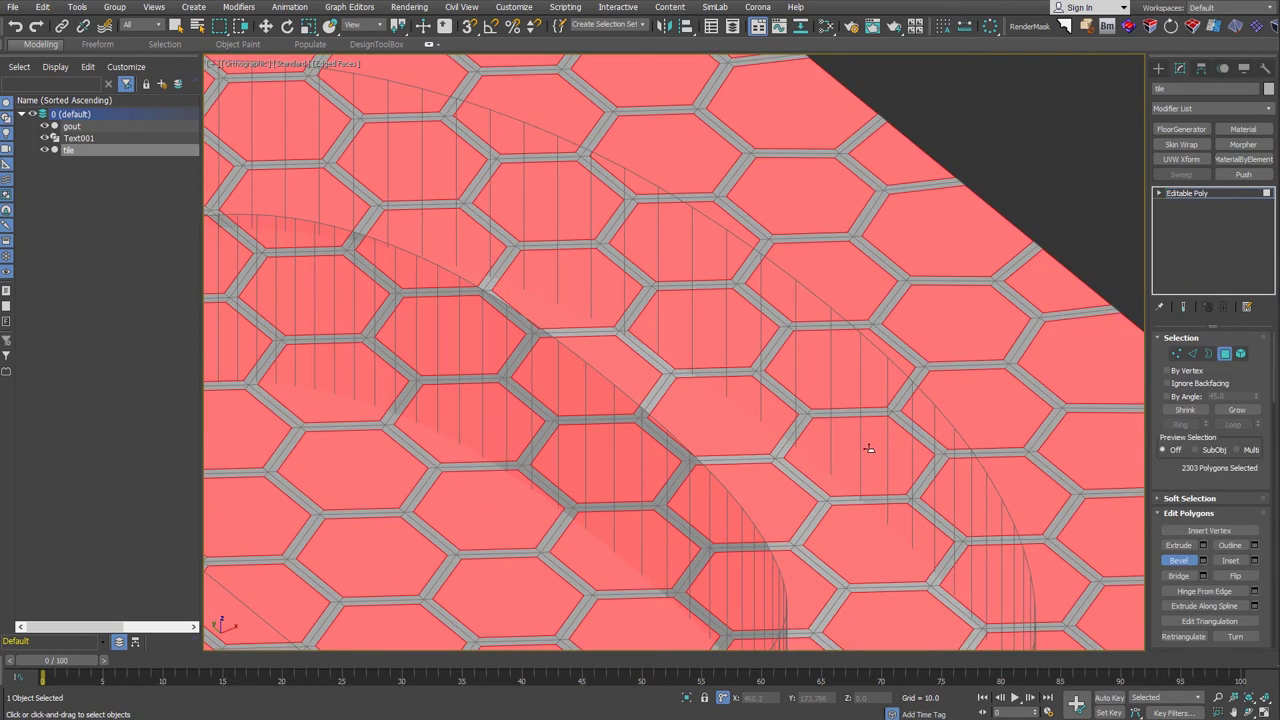
drag(869, 439, 866, 449)
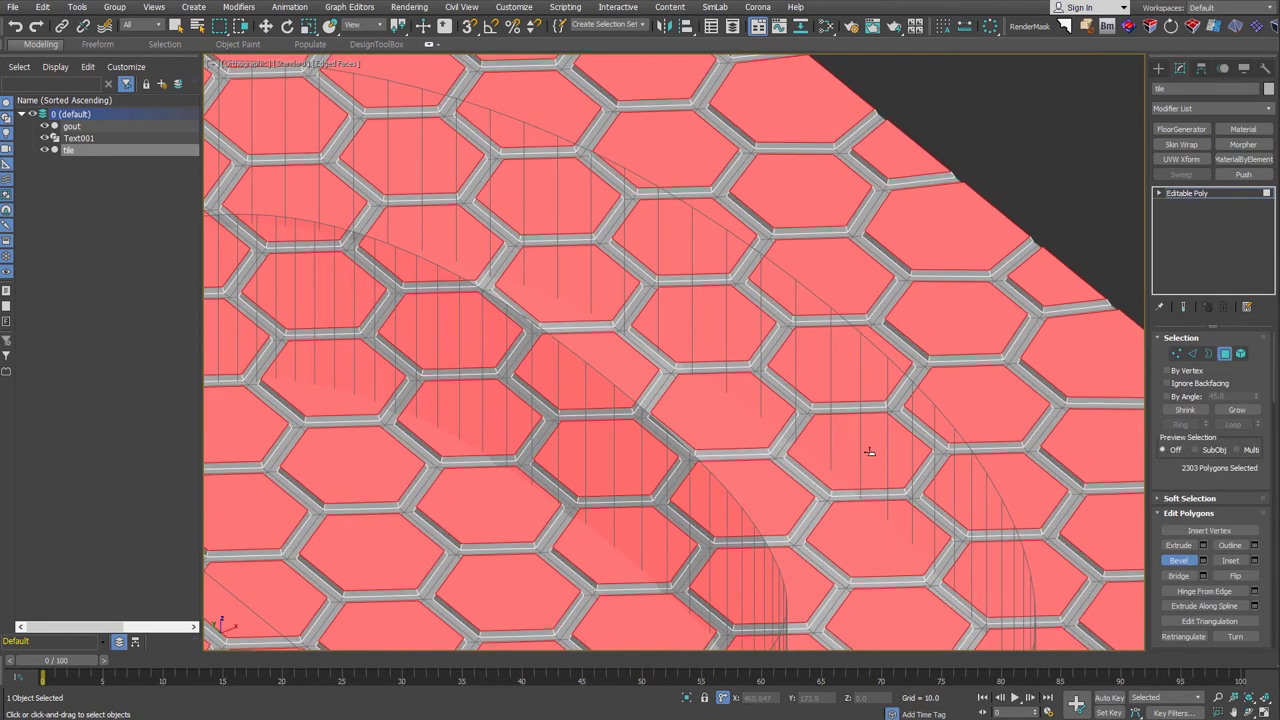
click(866, 449)
Exit polygon mode and add a Shell modifier giving the tiles 1.0 thickness.
click(1225, 354)
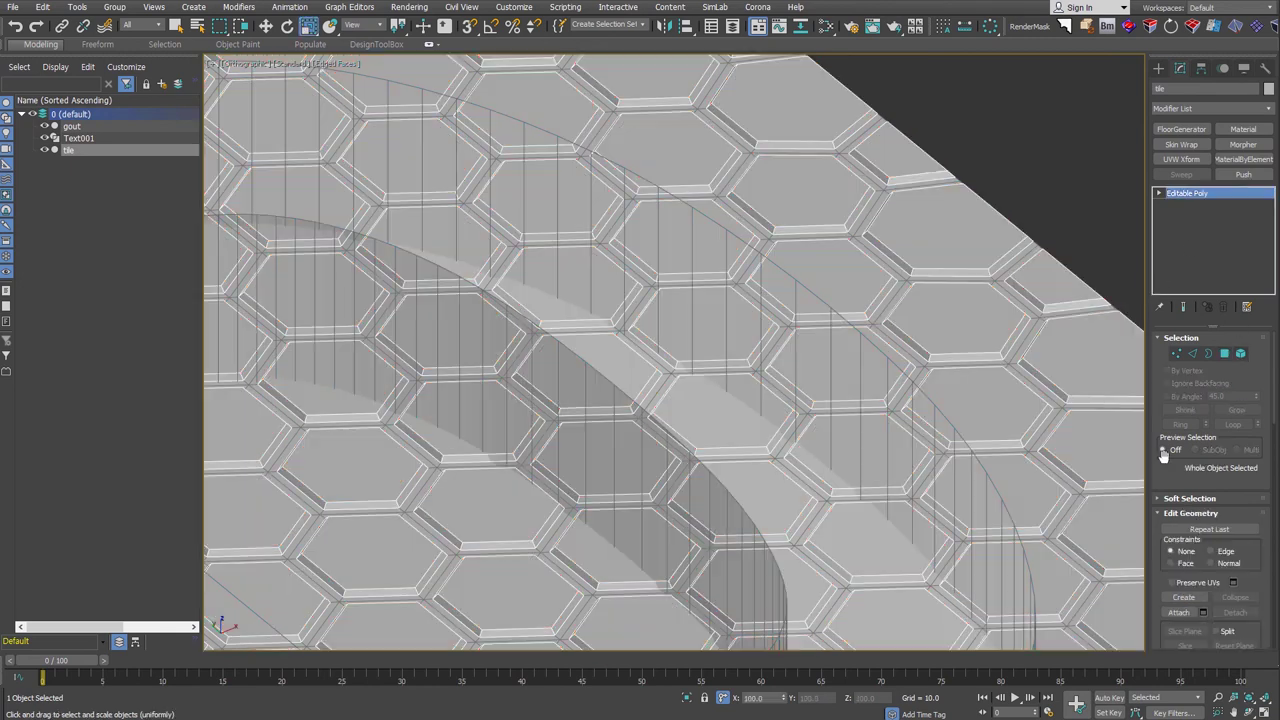
scroll(937, 271, down, 5)
scroll(1006, 428, up, 3)
scroll(971, 475, up, 5)
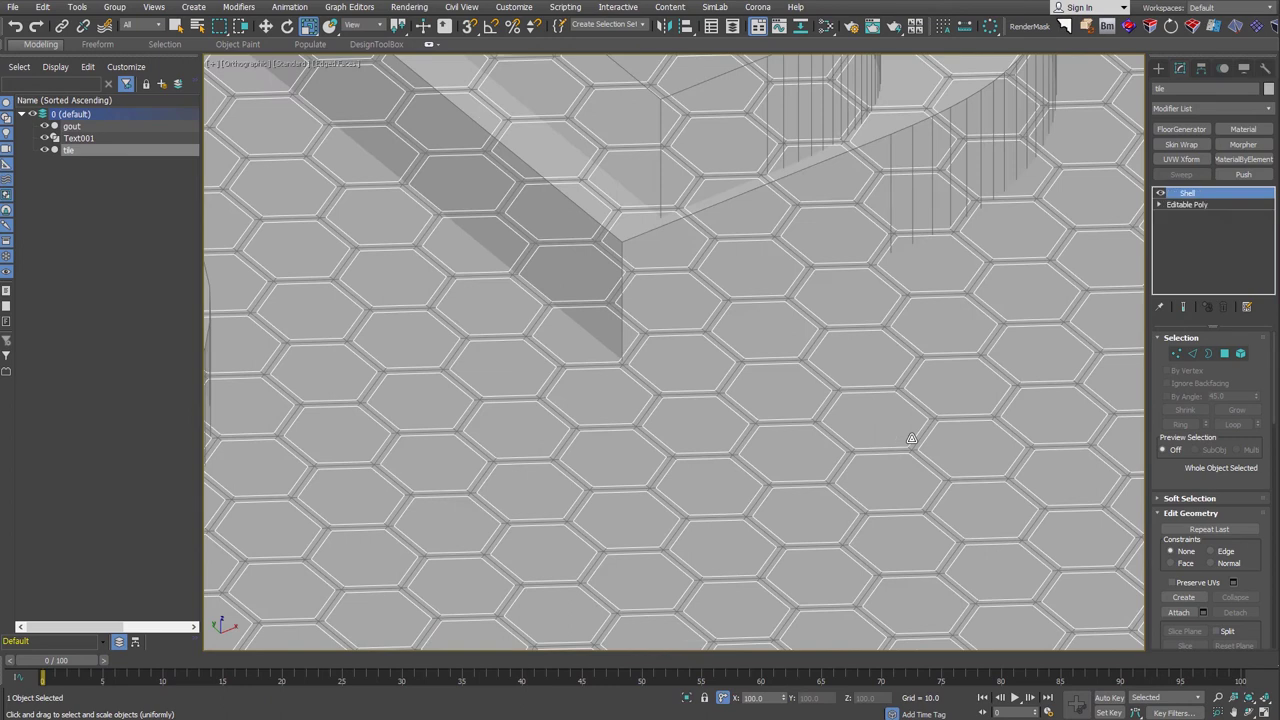
key(s)
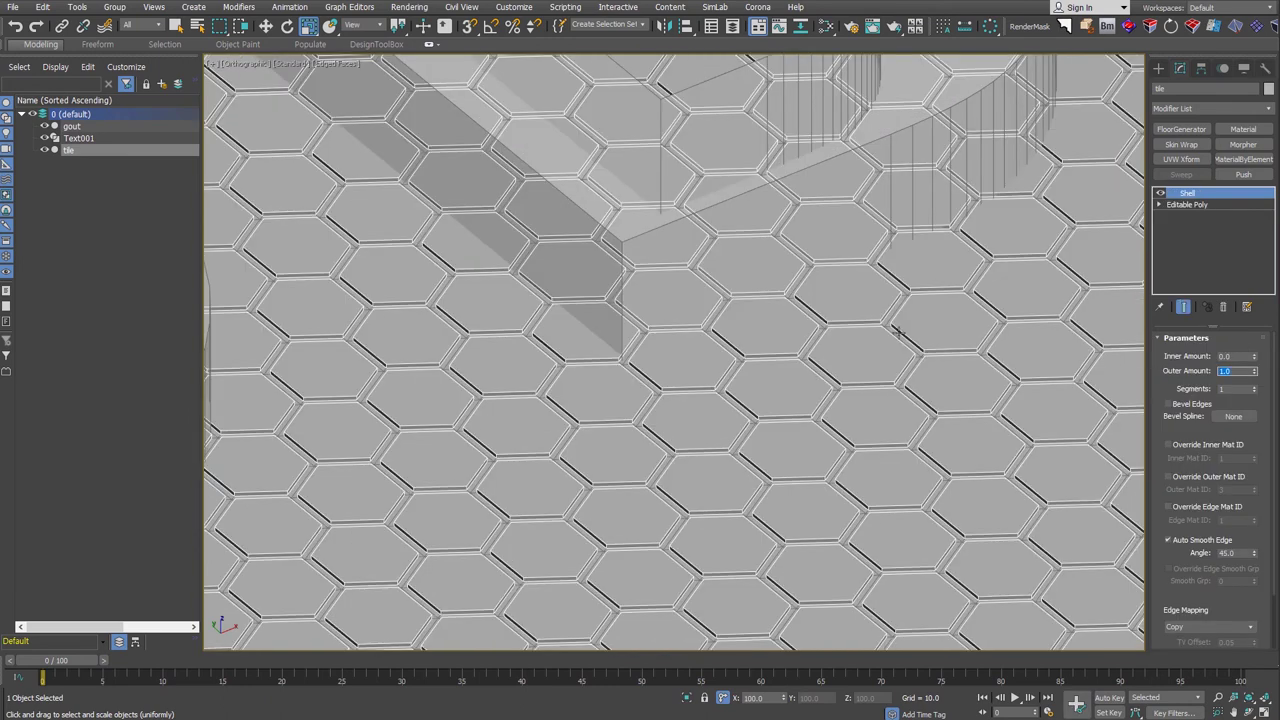
scroll(890, 335, down, 5)
alt+middle_drag(890, 335, 905, 390)
scroll(905, 390, up, 3)
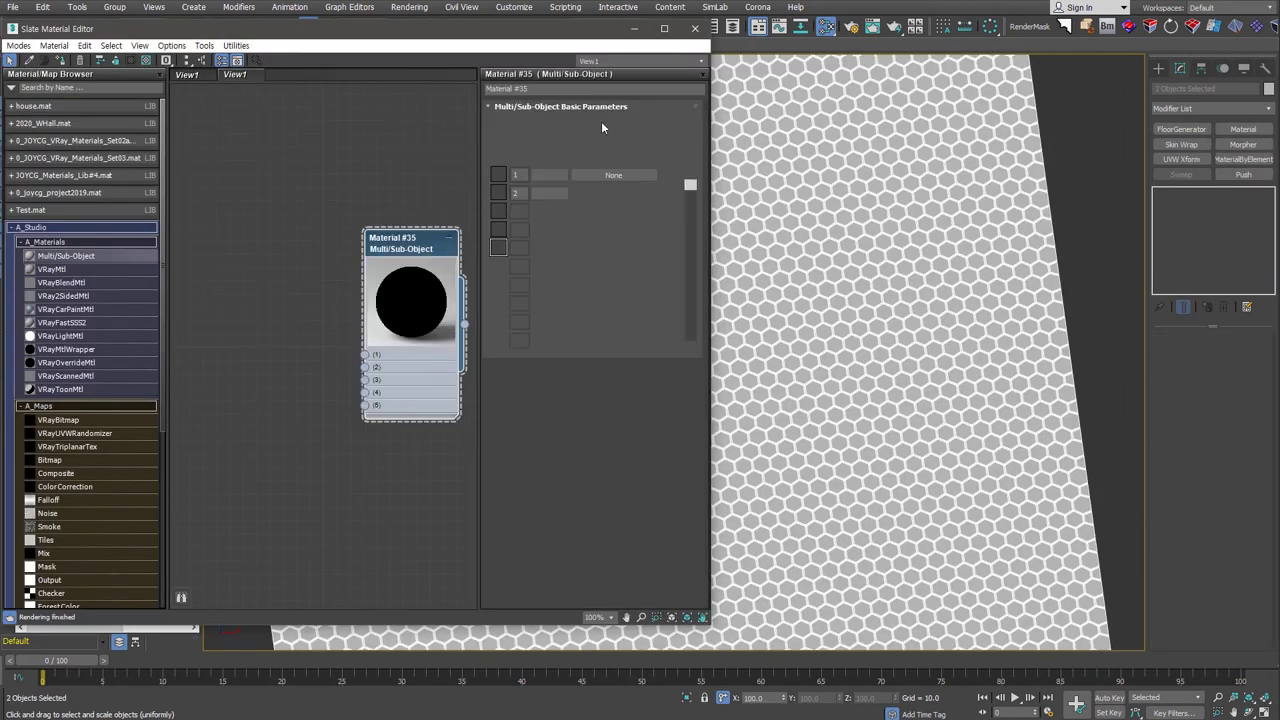
Reduce the Multi/Sub-Object material to three slots named w, b and g.
click(645, 127)
click(645, 127)
click(549, 211)
text(g)
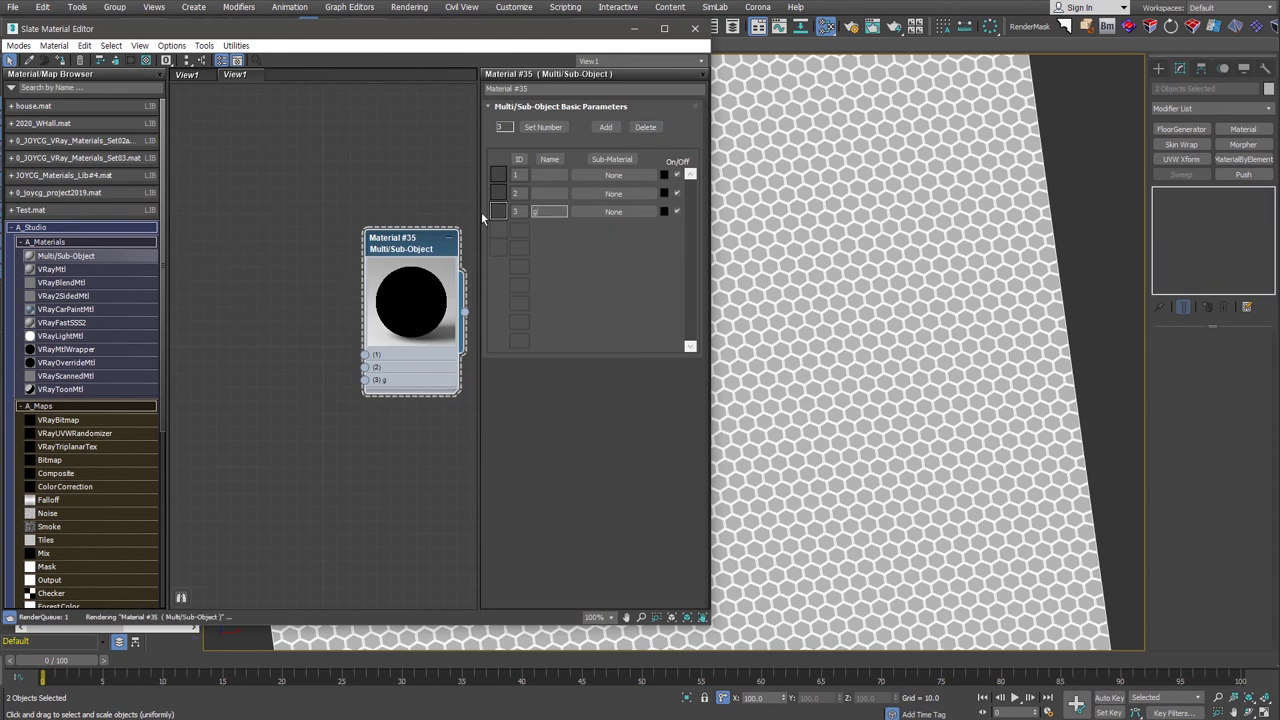
click(552, 175)
text(w)
click(546, 193)
text(b)
Wire a new VRayMtl into the w slot with a white diffuse colour.
mouse_move(51, 269)
mouse_down()
mouse_move(230, 200)
mouse_move(366, 357)
mouse_up()
right_click(266, 320)
click(352, 564)
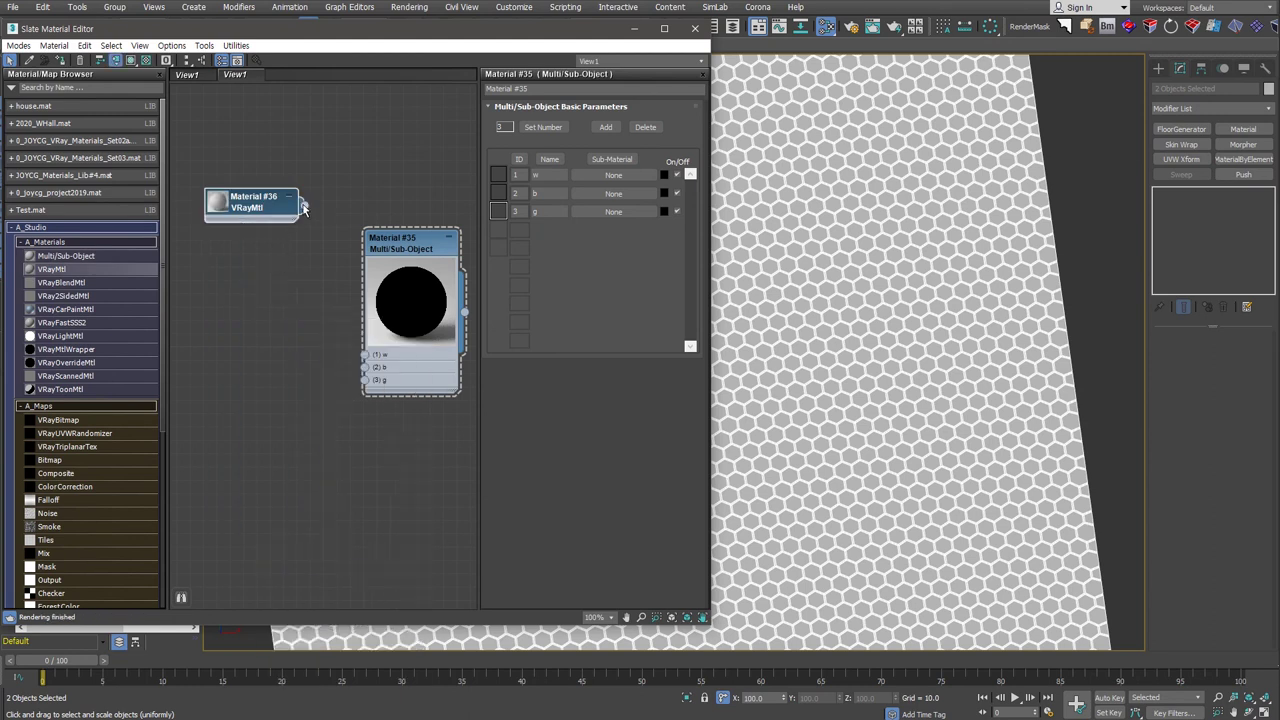
double_click(250, 203)
click(565, 122)
drag(470, 138, 492, 140)
click(491, 190)
Wire a black VRayMtl to slot b and a grout VRayMtl to g, then assign the material to the floor.
mouse_move(250, 203)
shift+mouse_down()
mouse_move(250, 283)
mouse_move(355, 345)
mouse_move(364, 365)
shift+mouse_up()
double_click(250, 283)
click(559, 121)
mouse_move(250, 283)
shift+mouse_down()
mouse_move(255, 370)
mouse_move(364, 378)
shift+mouse_up()
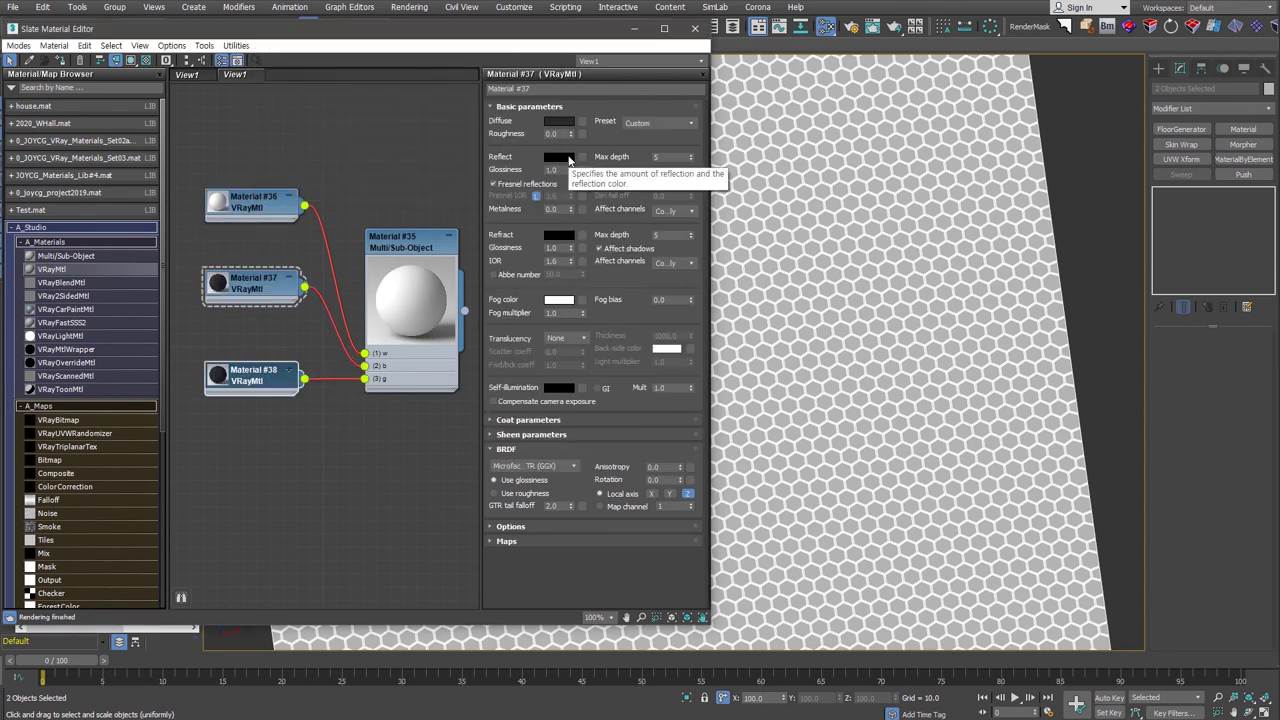
double_click(225, 374)
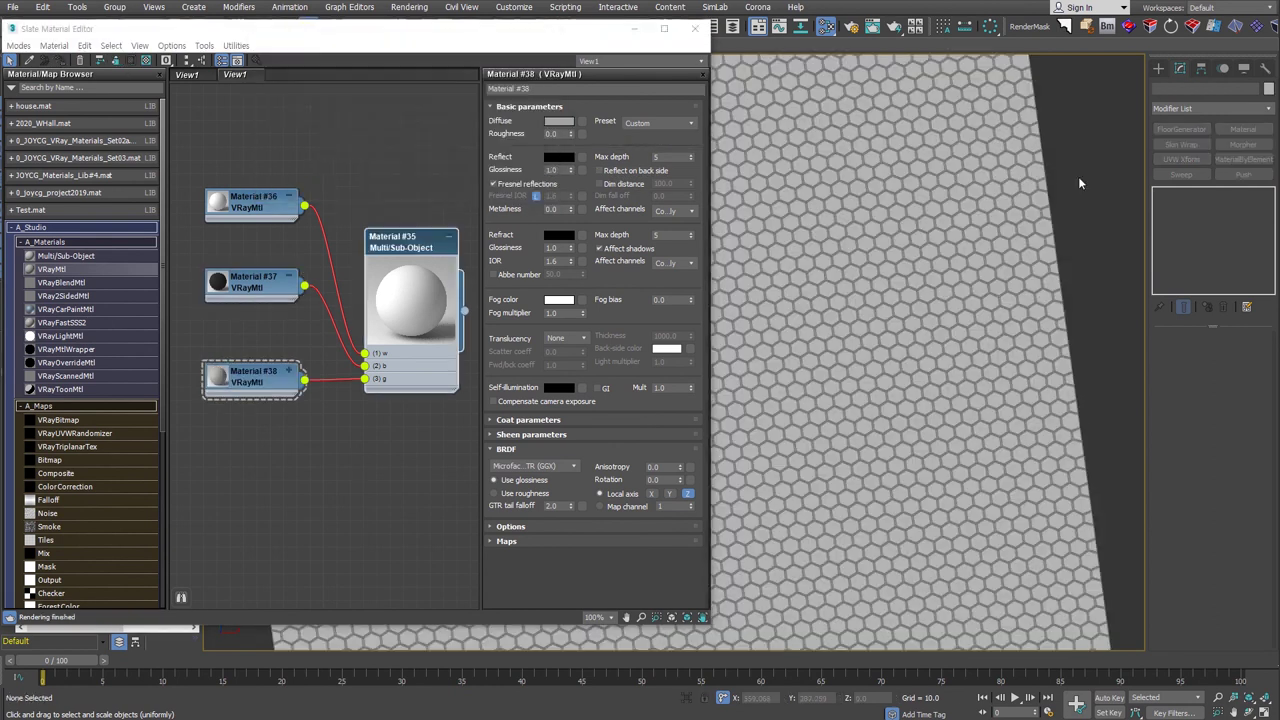
click(924, 304)
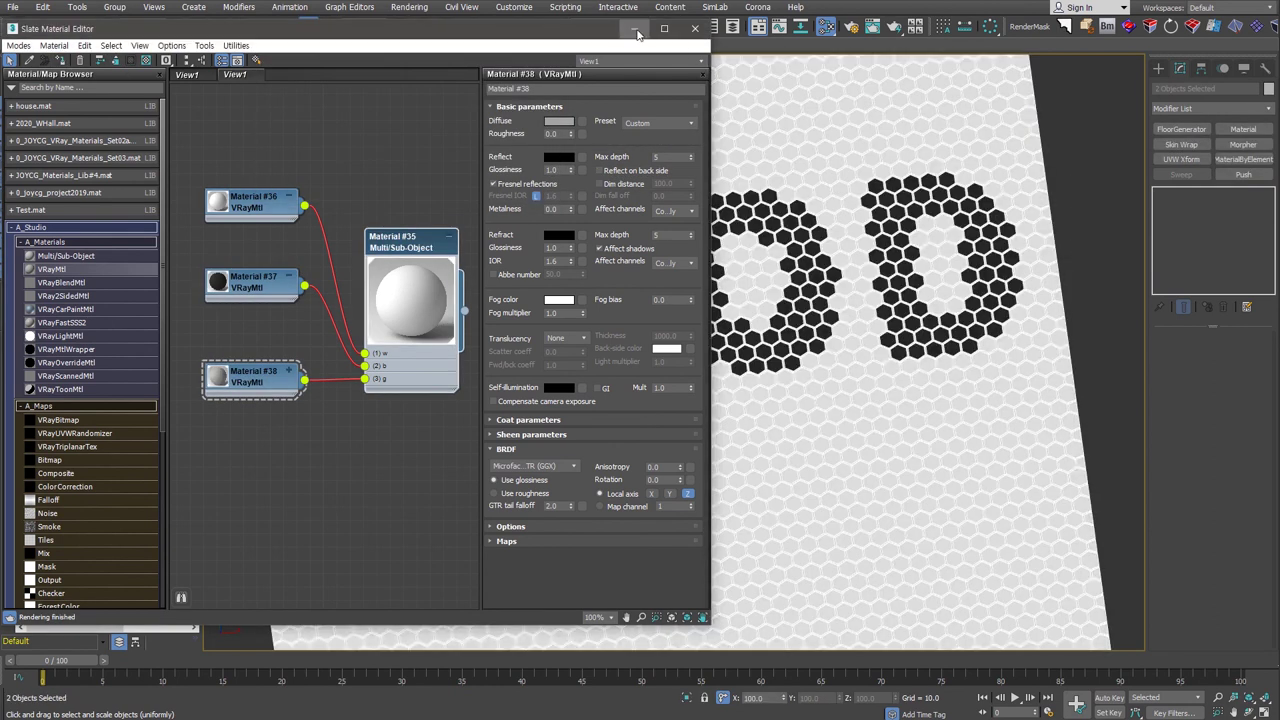
key(m)
alt+middle_drag(743, 326, 785, 322)
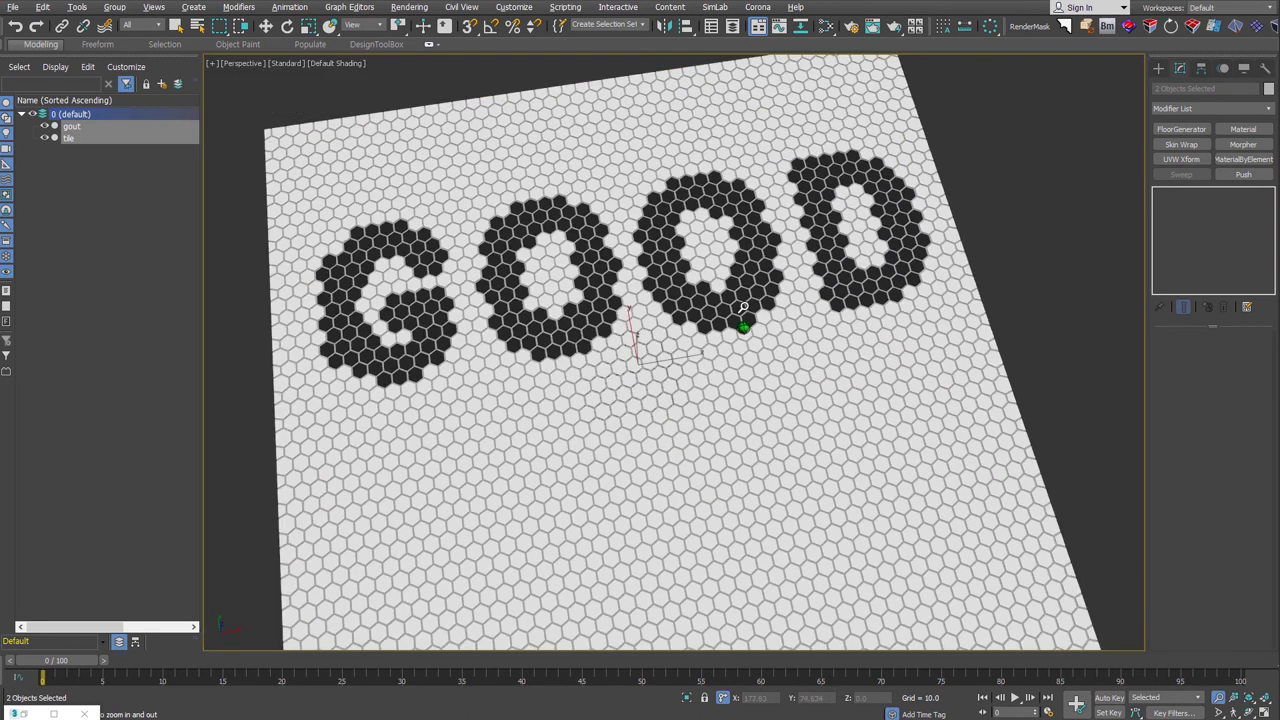
scroll(785, 322, up, 1)
scroll(786, 324, up, 1)
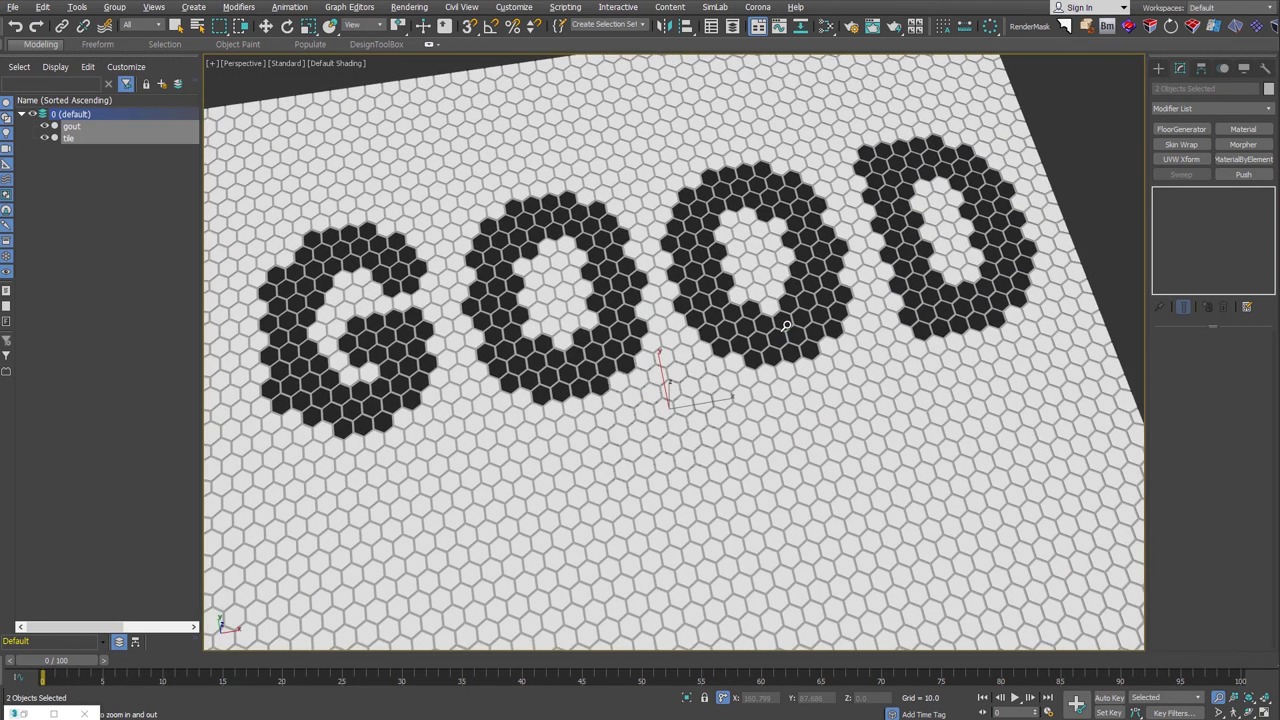